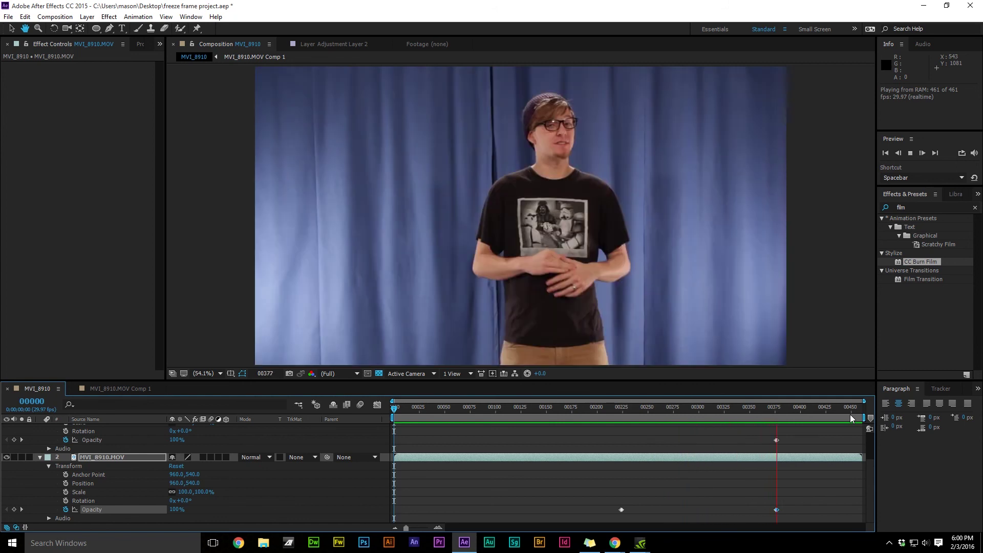
key("space")
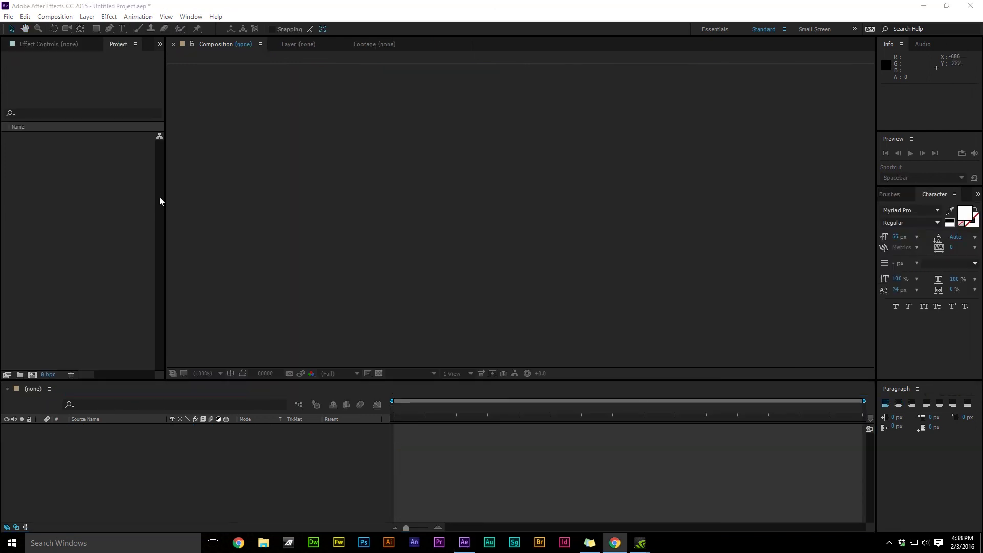
Import the MVI_8910 footage and create a new composition from it.
left_click(8, 16)
key("ctrl+i")
double_click(233, 205)
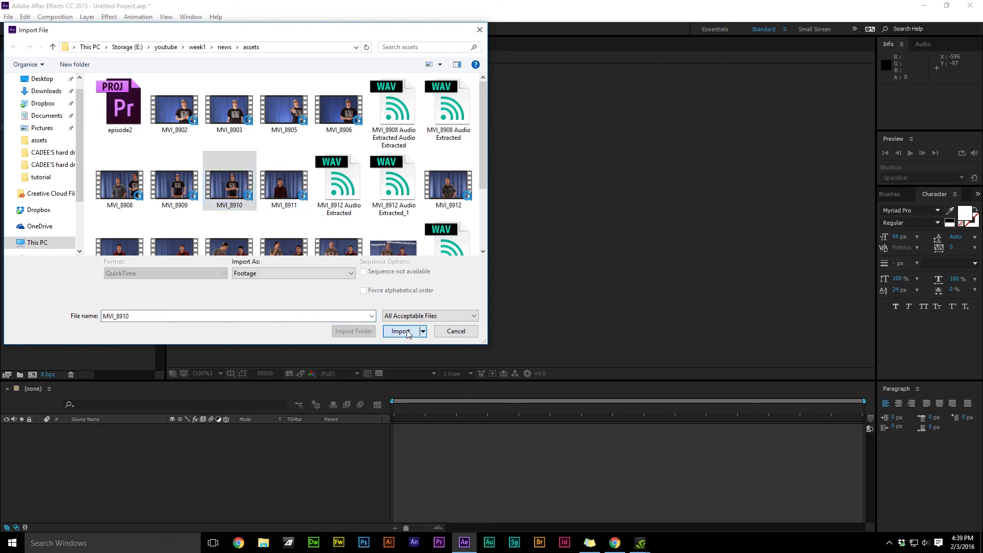
left_click_drag(39, 92, 32, 375)
Freeze the MVI_8910.MOV layer at frame 223 with Freeze Frame.
left_click_drag(395, 415, 636, 412)
right_click(501, 170)
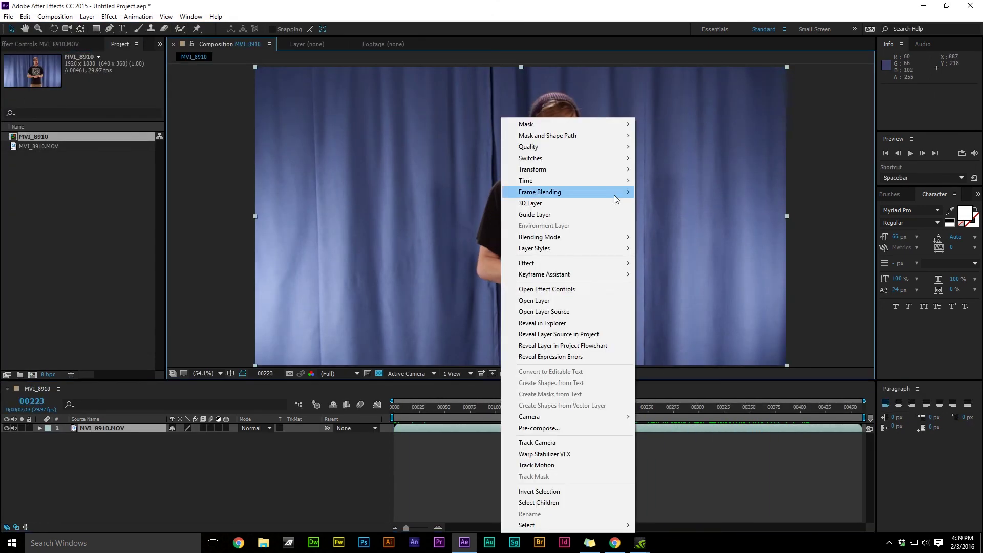
mouse_move(567, 181)
left_click(694, 213)
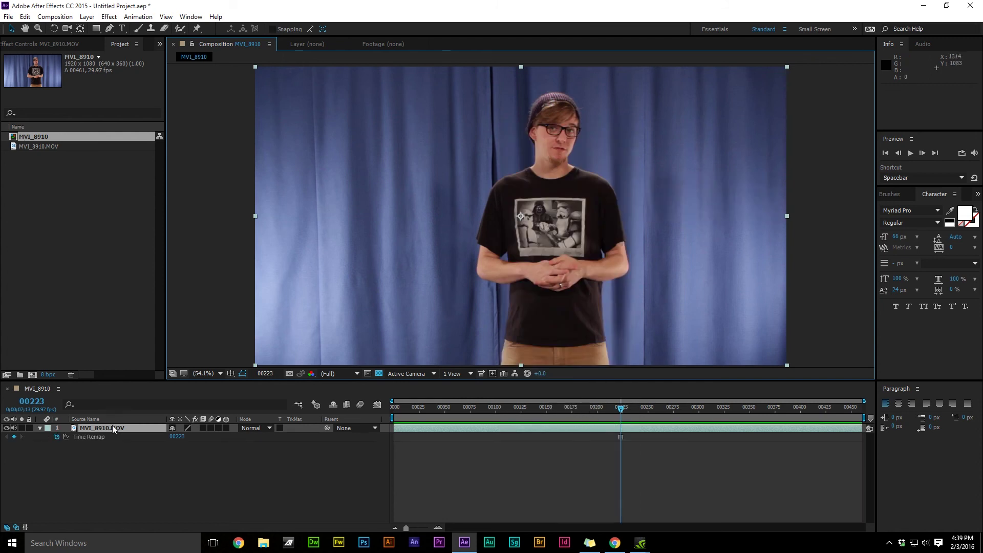
left_click(404, 459)
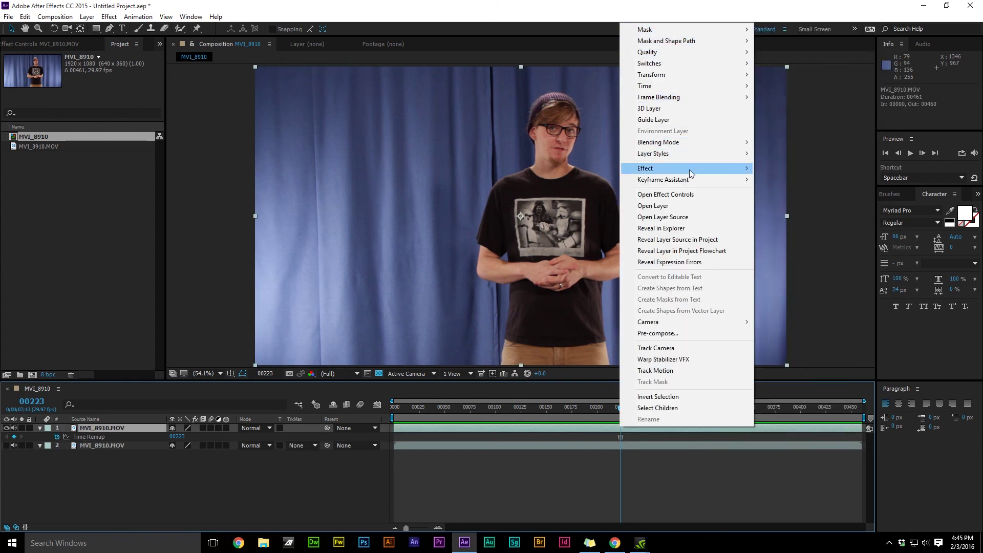
left_click(840, 366)
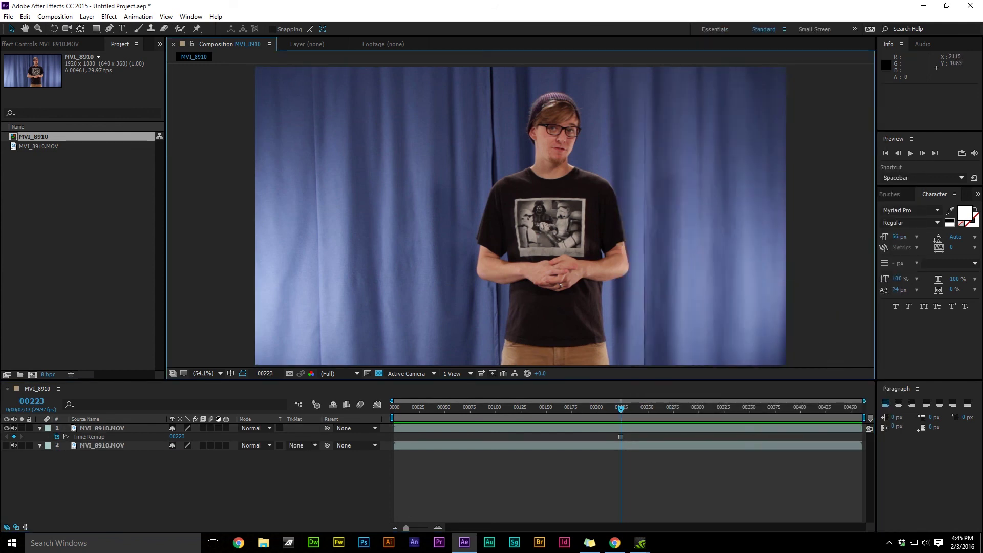
key("alt+Tab")
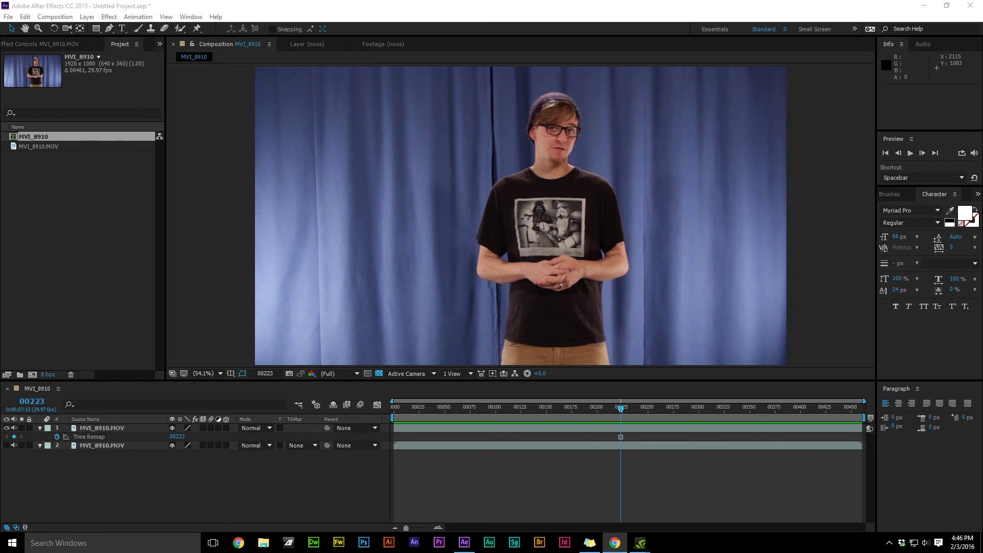
key("alt+Tab")
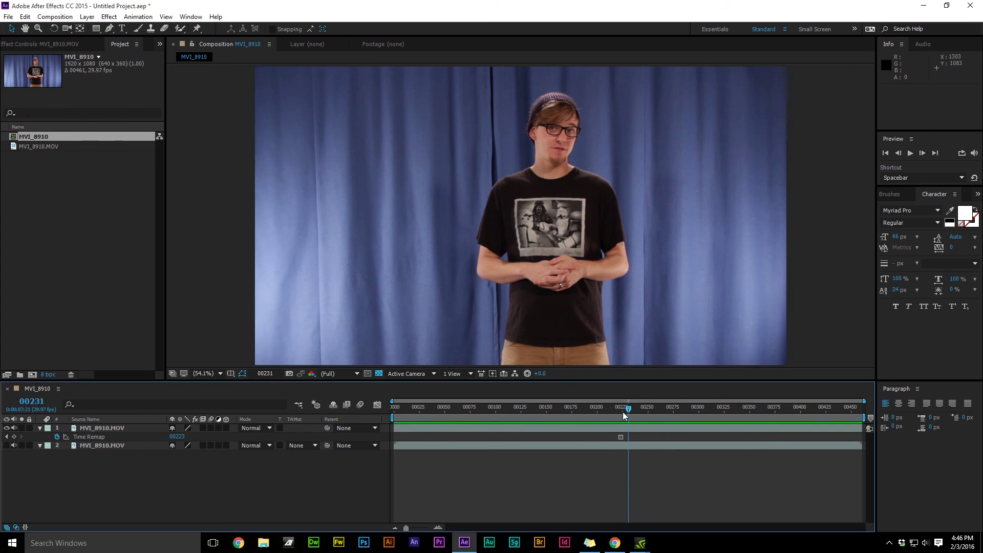
right_click(625, 426)
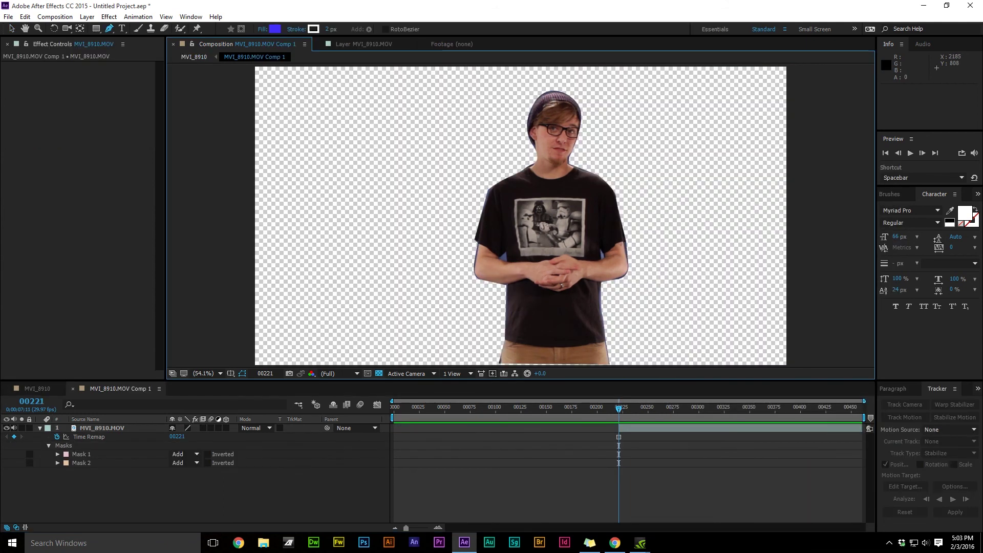
key("alt+Tab")
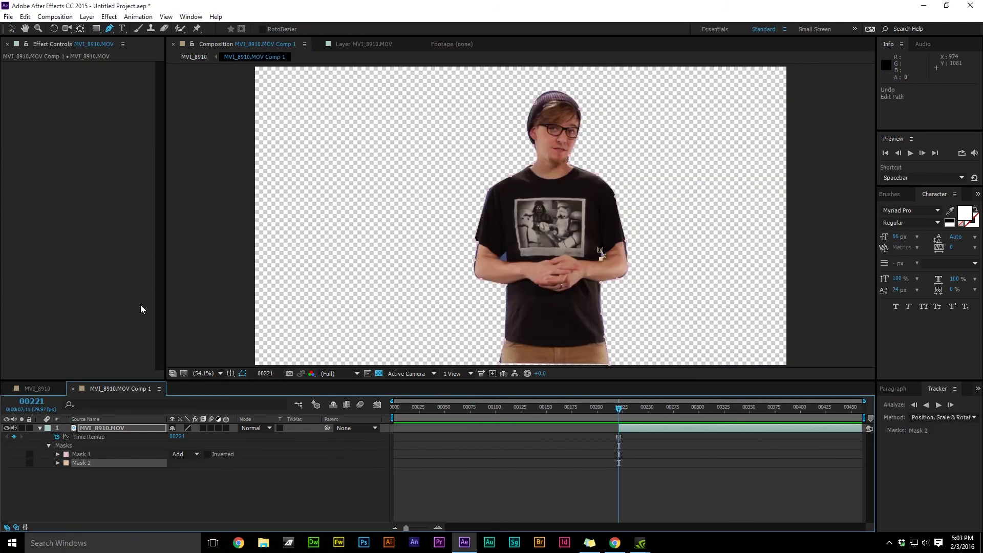
Apply a Curves color correction effect to the masked MVI_8910.MOV layer.
left_click(134, 428)
left_click(105, 17)
mouse_move(180, 126)
left_click(266, 326)
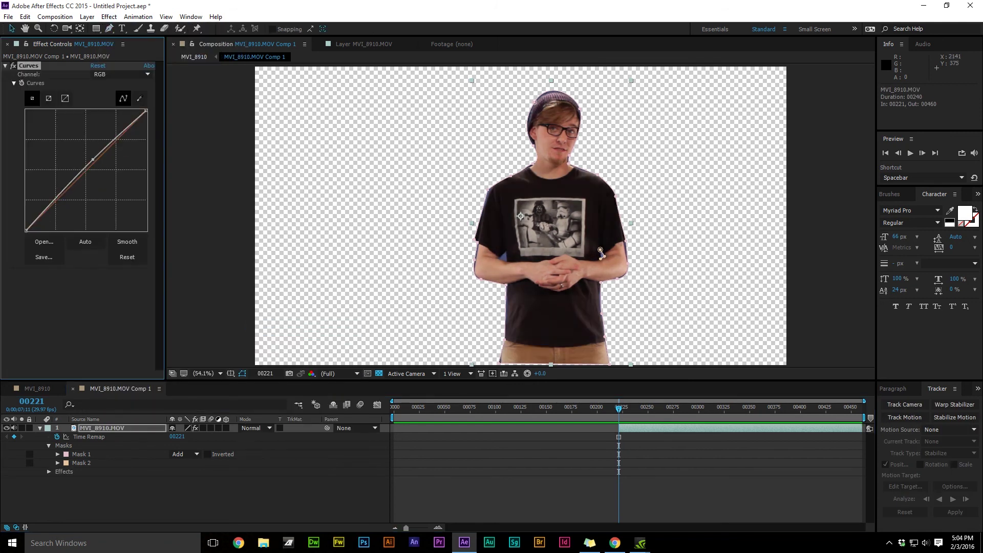
key("alt+Tab")
Show Effects & Presets, search for "thr" and apply CC Threshold to the masked layer.
left_click(109, 17)
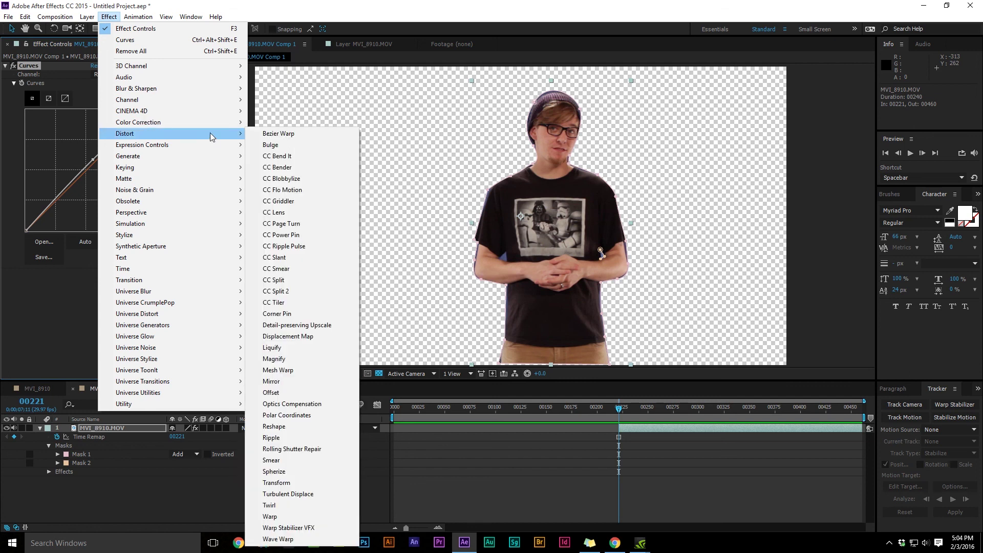
key("Escape")
left_click(190, 17)
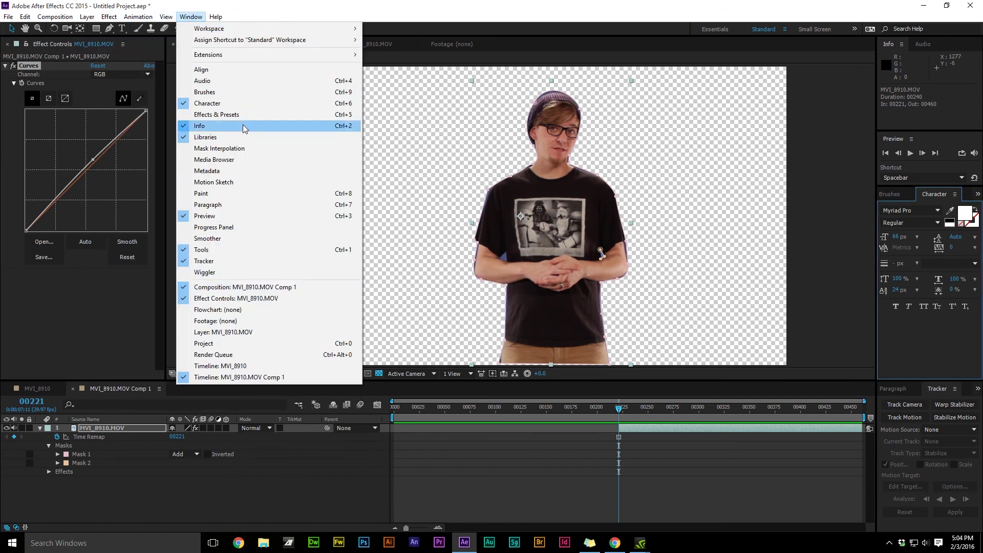
left_click(216, 114)
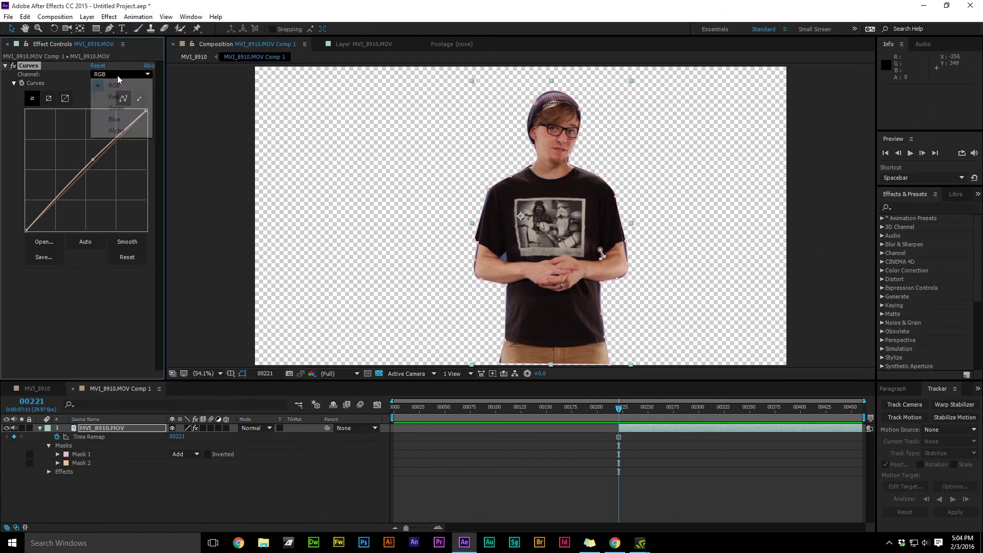
left_click(911, 207)
type("thr")
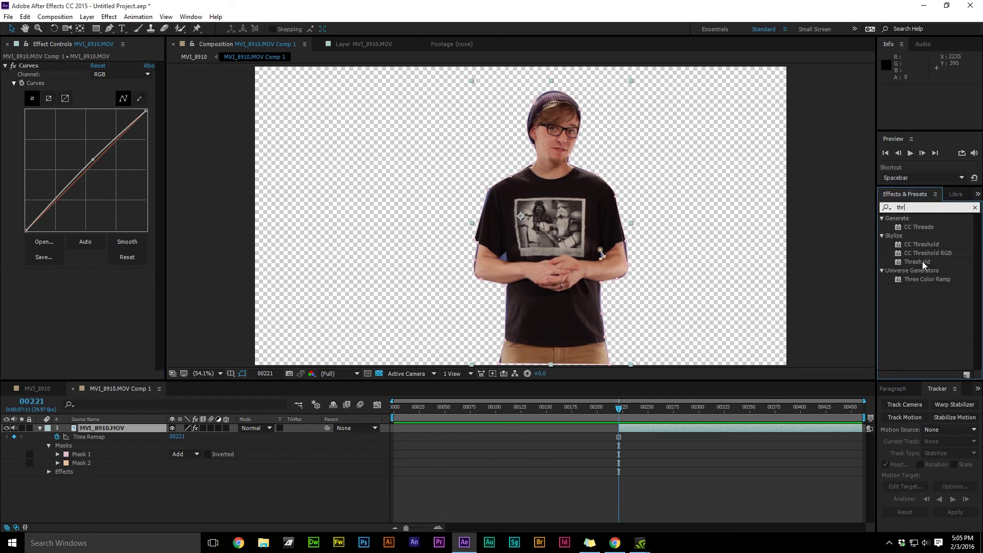
double_click(917, 246)
Try different Curves shapes, channels and CC Threshold levels on the cutout, and reset the Curves effect.
left_click_drag(101, 281, 90, 281)
left_click(121, 75)
left_click(102, 91)
mouse_move(91, 165)
left_mouse_down()
mouse_move(87, 156)
mouse_move(93, 184)
left_mouse_up()
left_click_drag(99, 280, 96, 280)
left_click_drag(76, 201, 102, 152)
left_click(98, 72)
left_click(99, 66)
left_click_drag(68, 194, 58, 200)
mouse_move(124, 131)
left_mouse_down()
mouse_move(120, 123)
mouse_move(123, 131)
left_mouse_up()
left_click(105, 74)
left_click(105, 96)
left_click(99, 65)
Shape the RGB curve of the Curves effect with three points and set the CC Threshold level to 91.8.
left_click_drag(90, 166, 107, 146)
mouse_move(99, 280)
left_mouse_down()
mouse_move(115, 280)
mouse_move(92, 279)
left_mouse_up()
left_click_drag(126, 130, 126, 125)
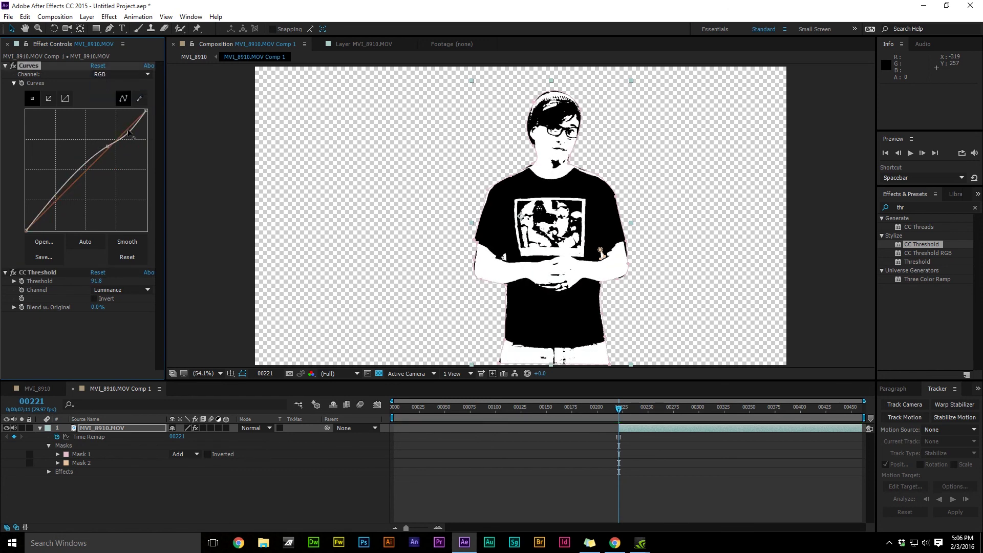
left_click(69, 186)
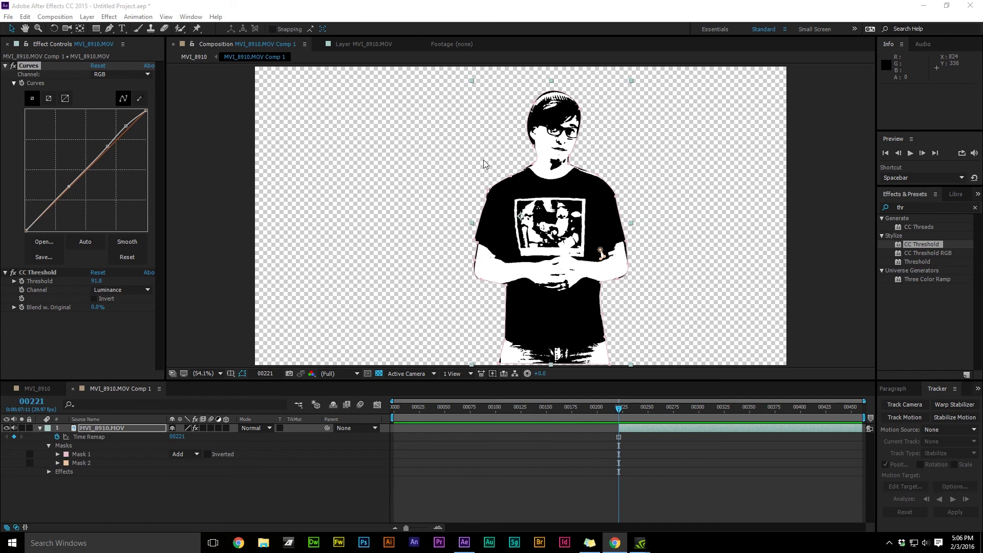
Apply a Gaussian Blur effect to the cutout layer and set its Blurriness to 1.9.
left_click(903, 207)
type("blur")
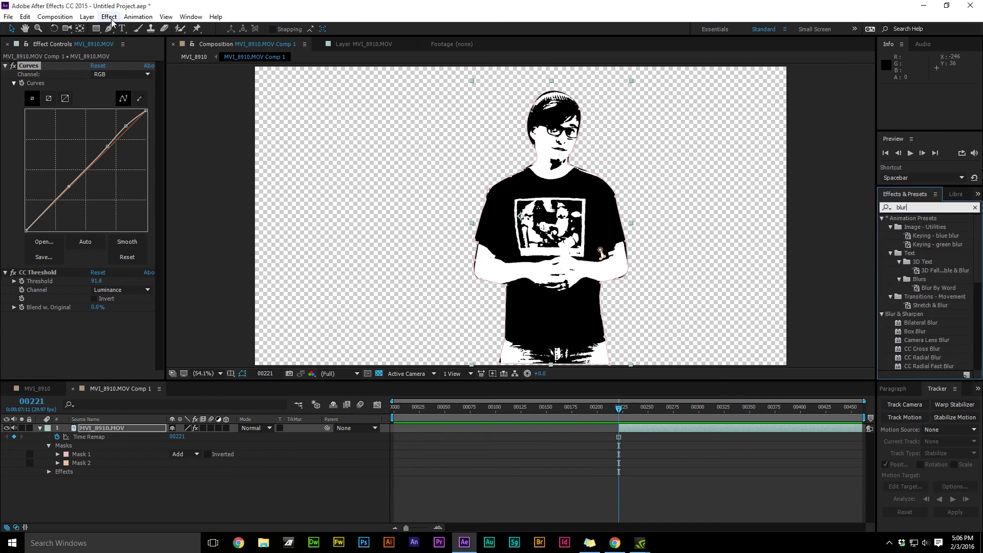
left_click(109, 17)
mouse_move(176, 88)
left_click(299, 204)
left_click_drag(93, 325, 94, 328)
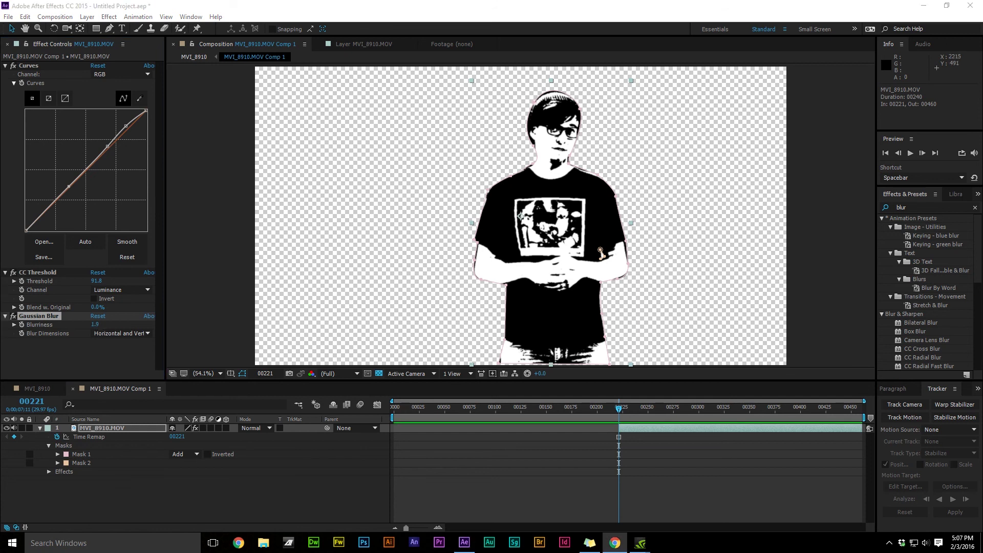
Add a second Curves effect after Gaussian Blur, bend its RGB curve upward and apply the Auto adjustment.
right_click(64, 118)
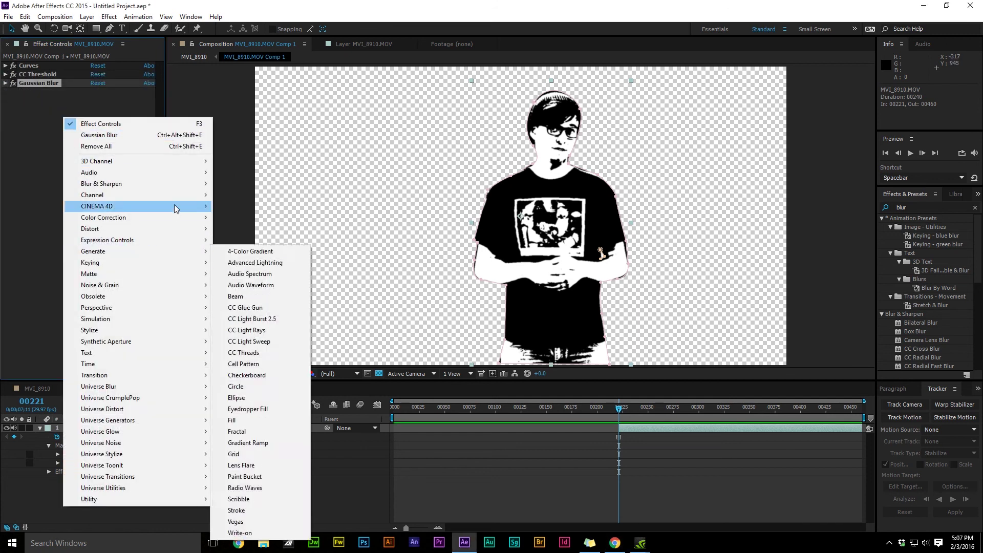
mouse_move(154, 217)
left_click(245, 385)
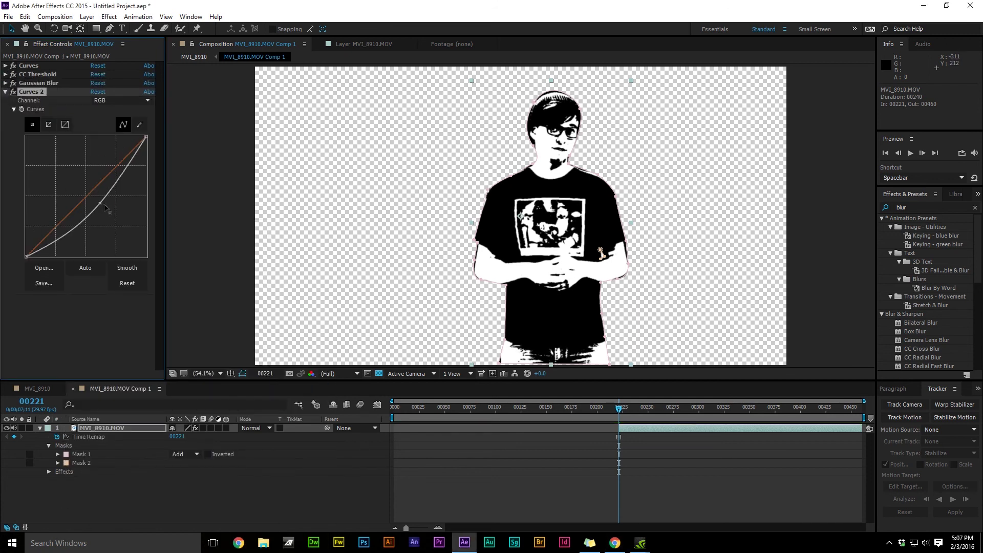
left_click_drag(117, 155, 85, 171)
left_click(84, 268)
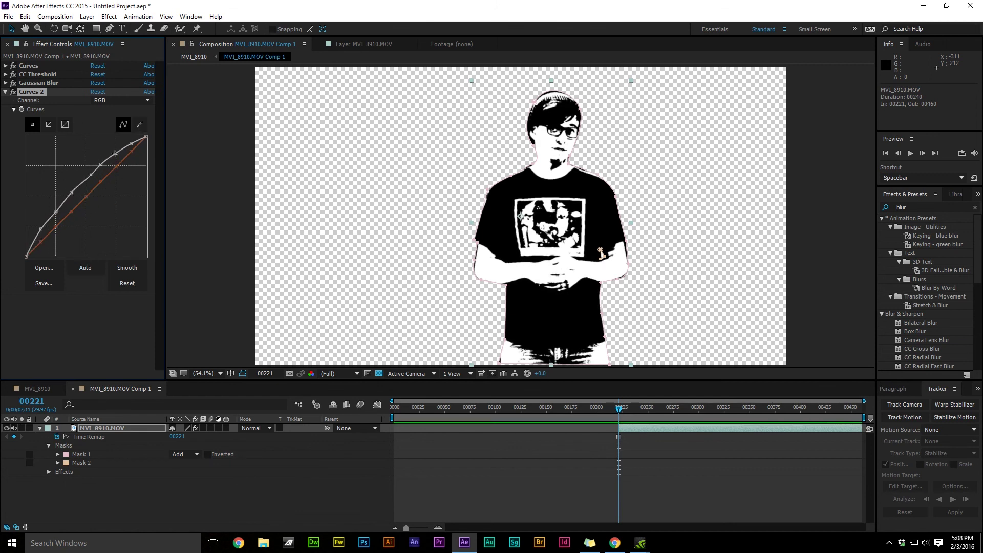
key("alt+Tab")
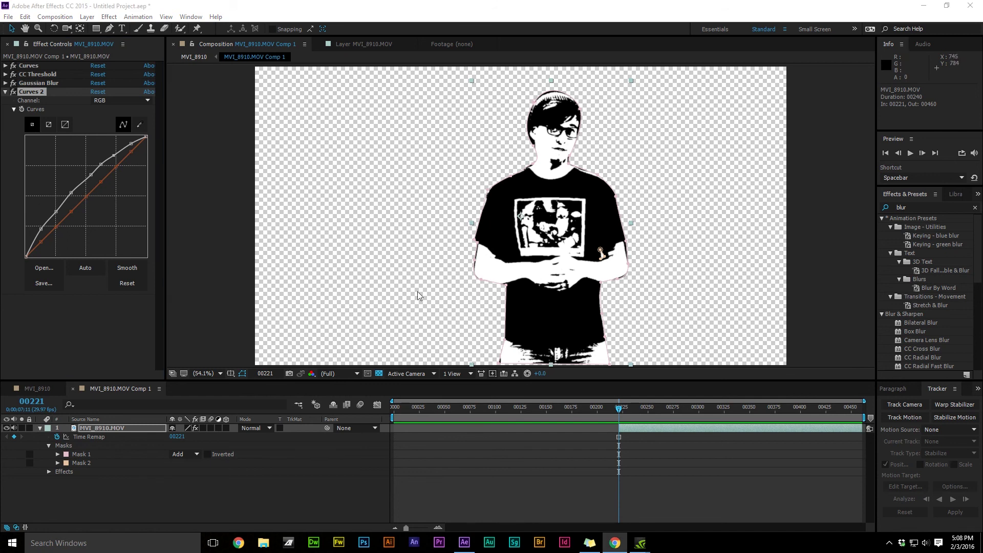
Delete Mask 2 from the MVI_8910.MOV layer and preview the composition.
left_click(94, 461)
key("Delete")
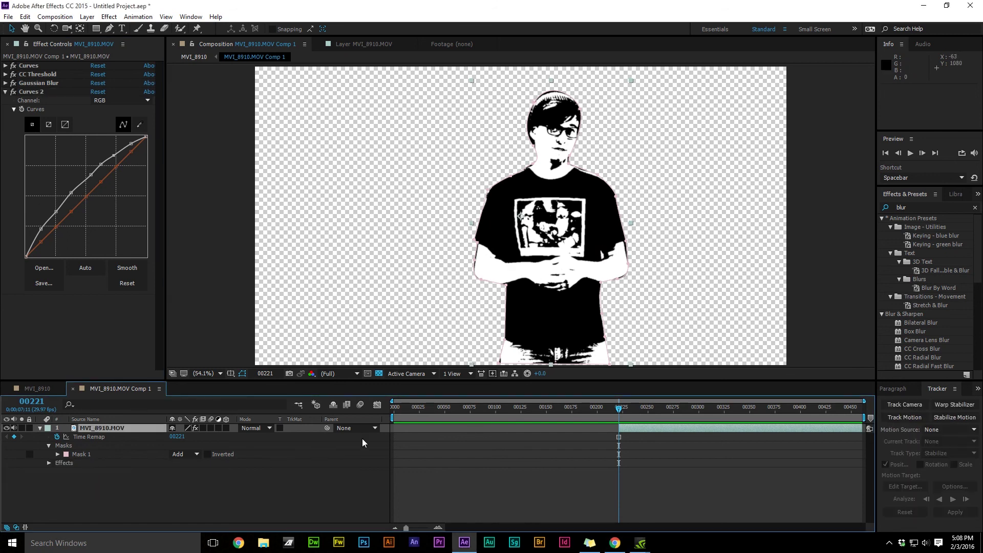
key("space")
left_click(109, 16)
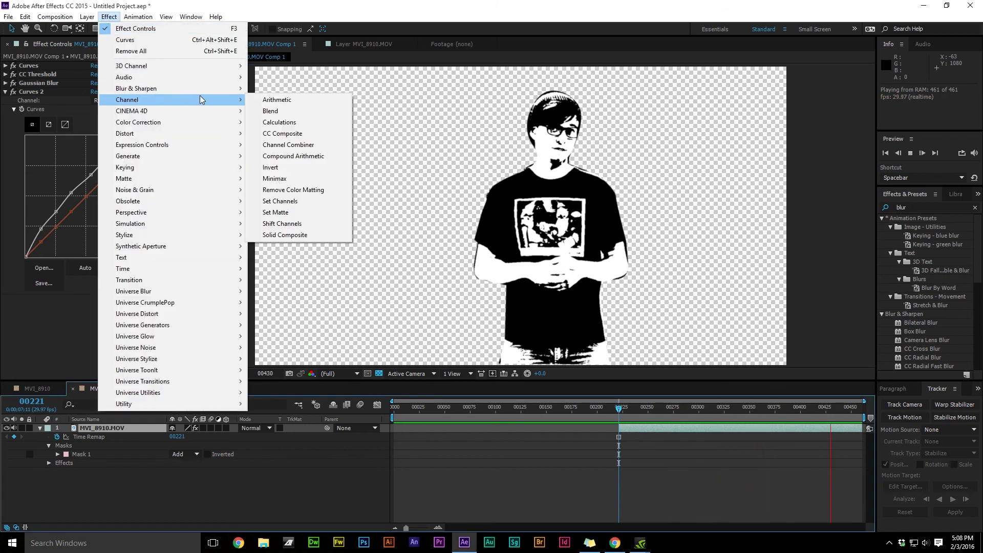
left_click(915, 207)
key("BackSpace")
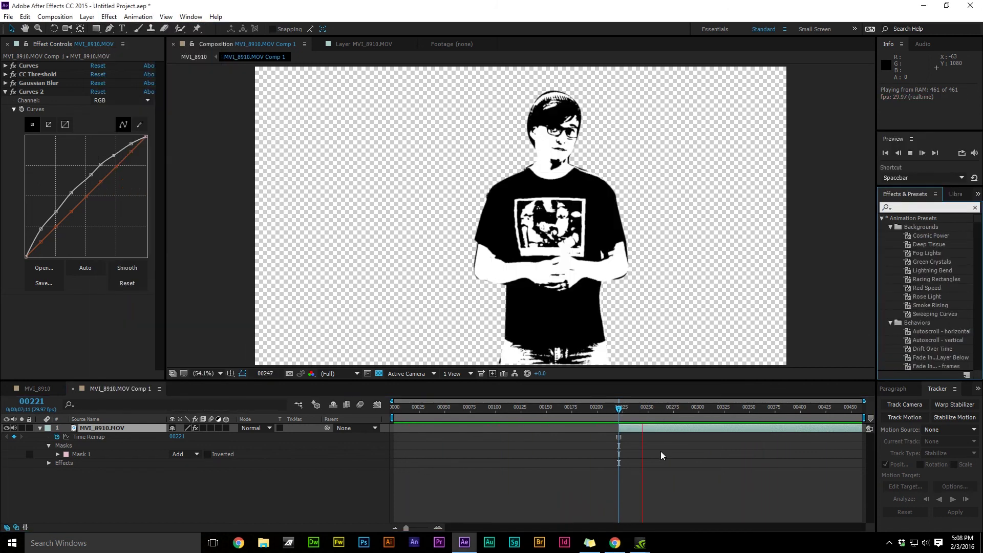
left_click(679, 447)
key("space")
Search the effects for "strok", apply Stroke after the second Curves effect and set its Brush Size to 3.0.
left_click(921, 208)
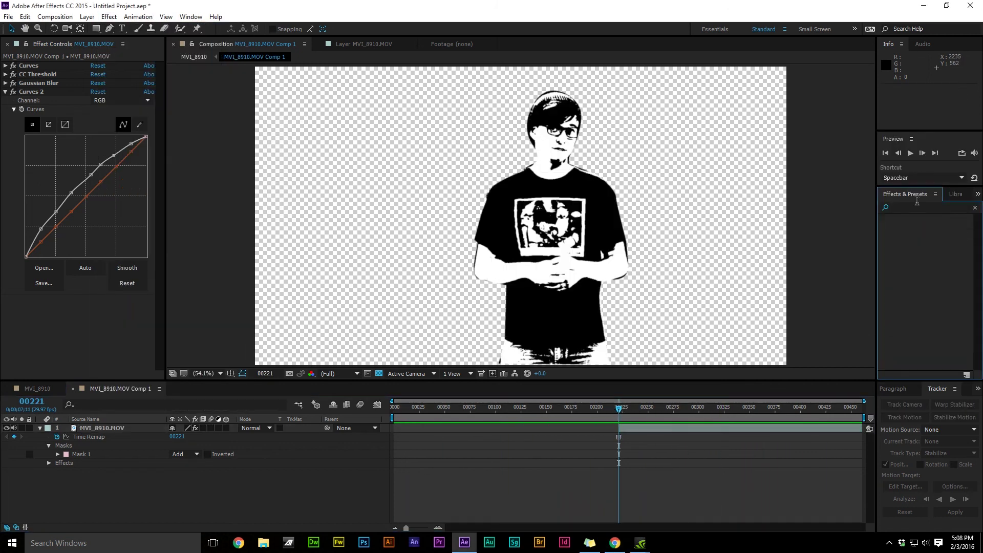
type("stroke")
left_click(894, 279)
left_click(924, 208)
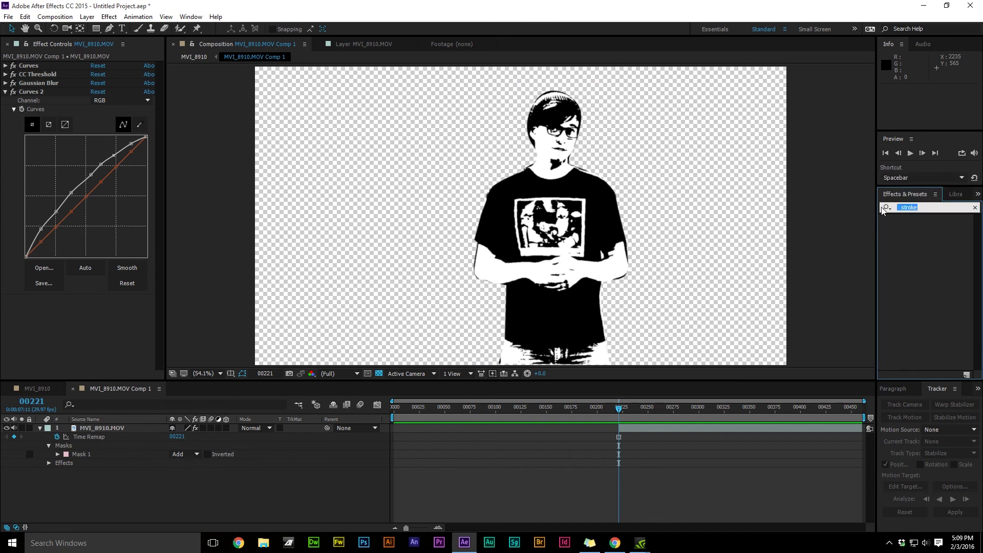
key("BackSpace")
type("strok")
left_click_drag(912, 331, 49, 284)
left_click_drag(95, 322, 100, 322)
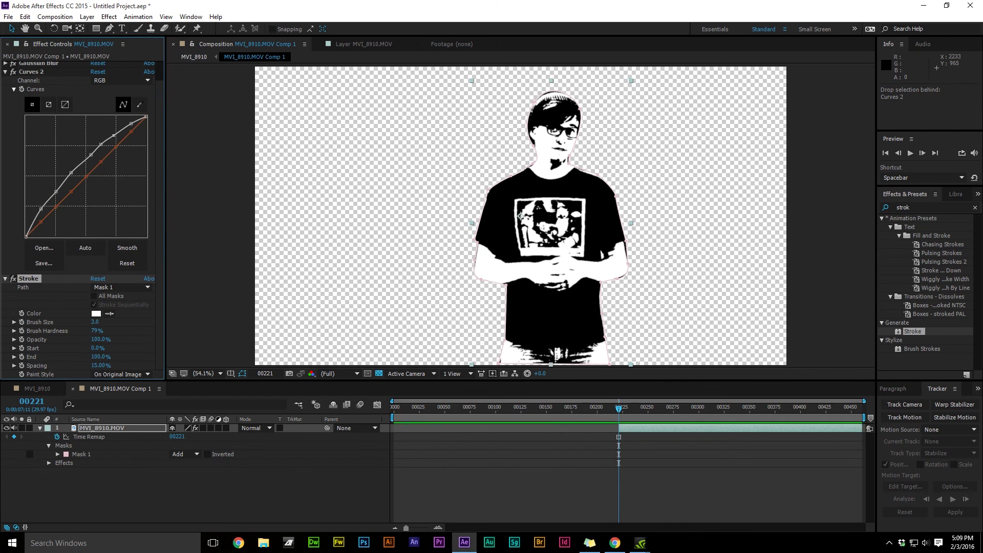
left_click(5, 72)
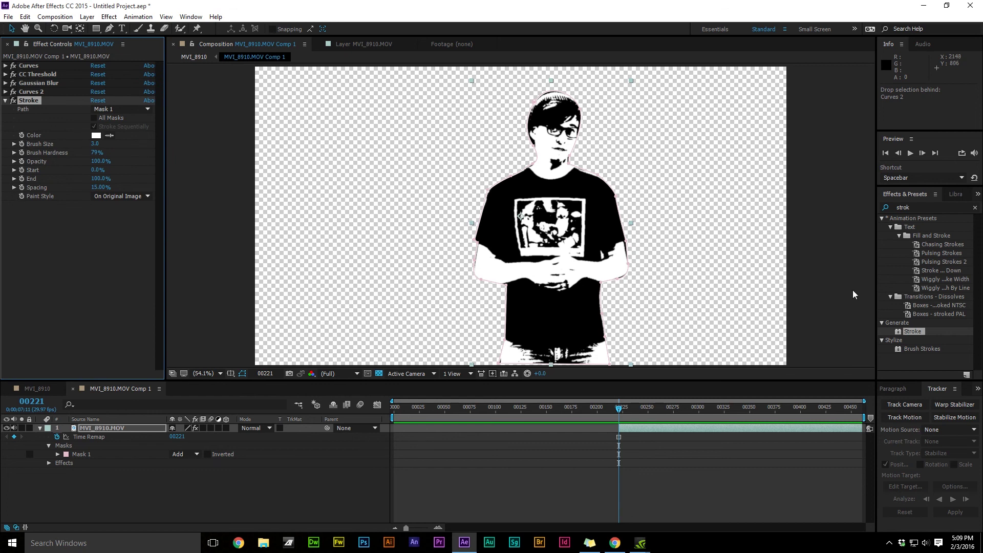
Search for "drop" and apply Drop Shadow after Stroke with a white shadow color and 100% opacity.
left_click(974, 208)
left_click(886, 207)
type("drop")
mouse_move(921, 314)
left_mouse_down()
mouse_move(90, 242)
mouse_move(101, 260)
left_mouse_up()
left_click(96, 214)
left_click(610, 111)
key("Return")
left_click_drag(97, 222, 123, 222)
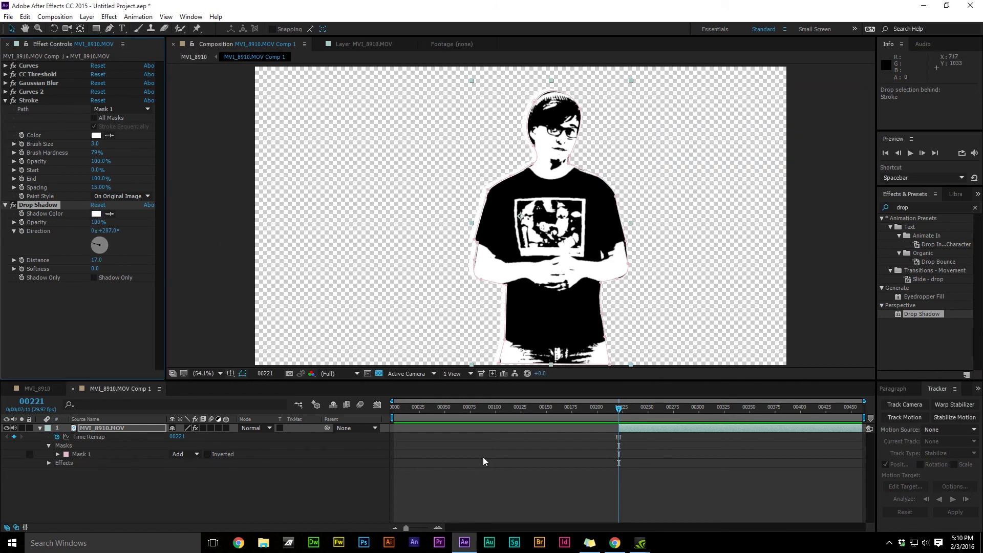
Turn off the transparency grid and set the Drop Shadow Distance to 12.0.
left_click(378, 373)
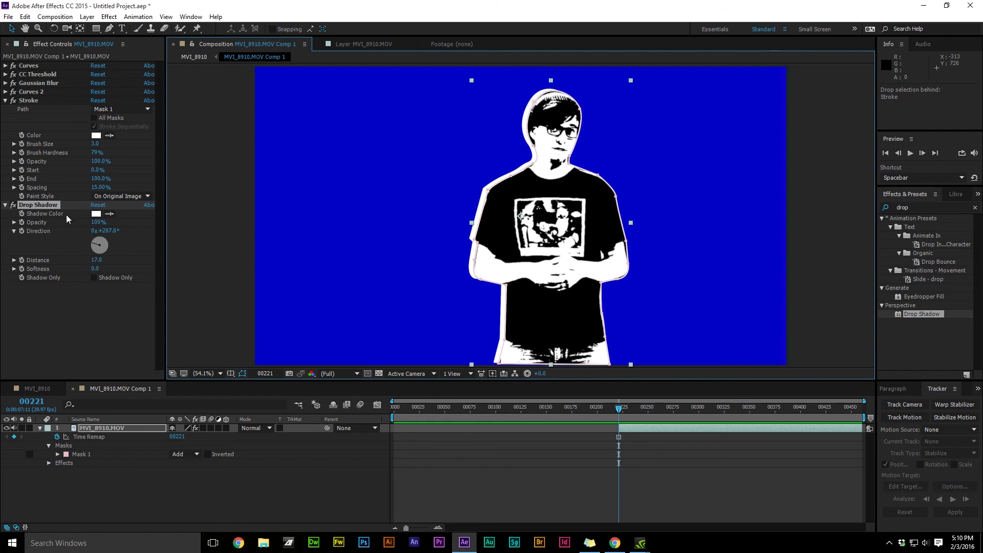
left_click_drag(90, 260, 92, 260)
left_click(757, 156)
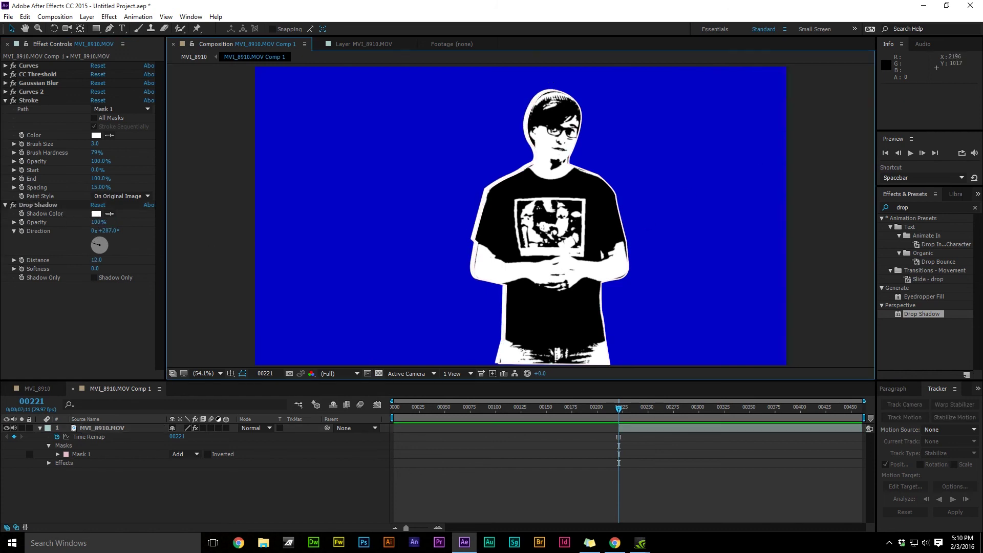
key("alt+Tab")
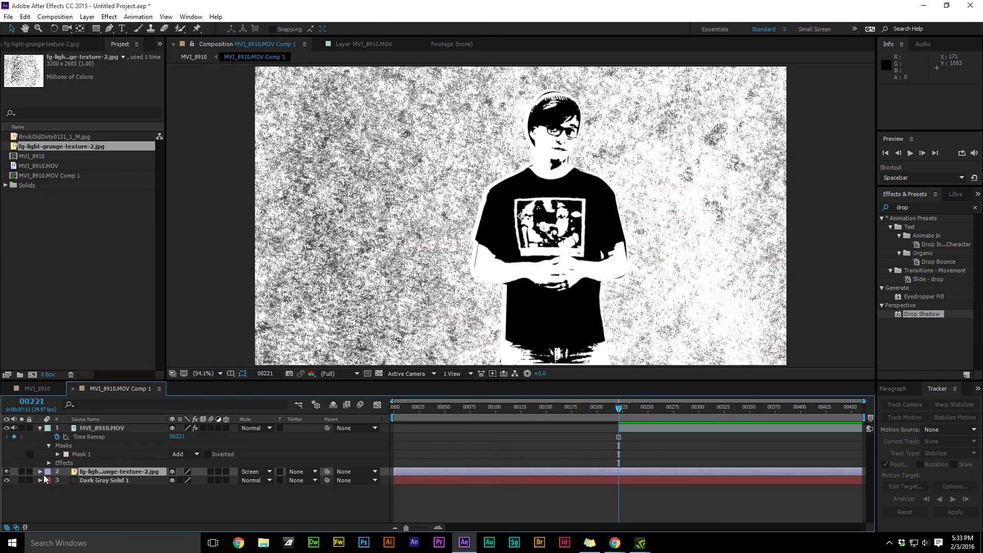
Lower the opacity of the fg-light-grunge-texture-2.jpg layer so the background turns into a subtle dark texture.
left_click(40, 472)
left_click(49, 480)
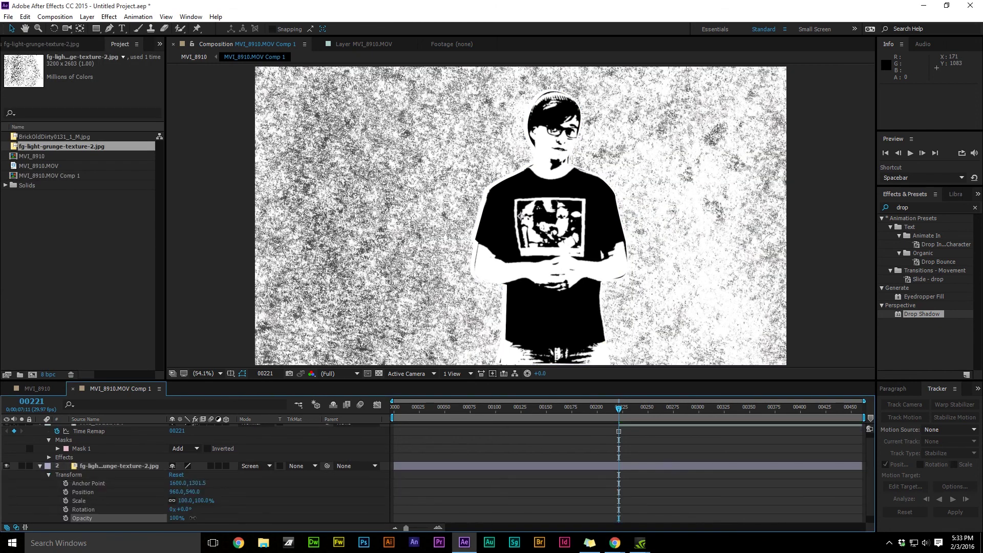
left_click_drag(191, 517, 149, 517)
left_click(40, 465)
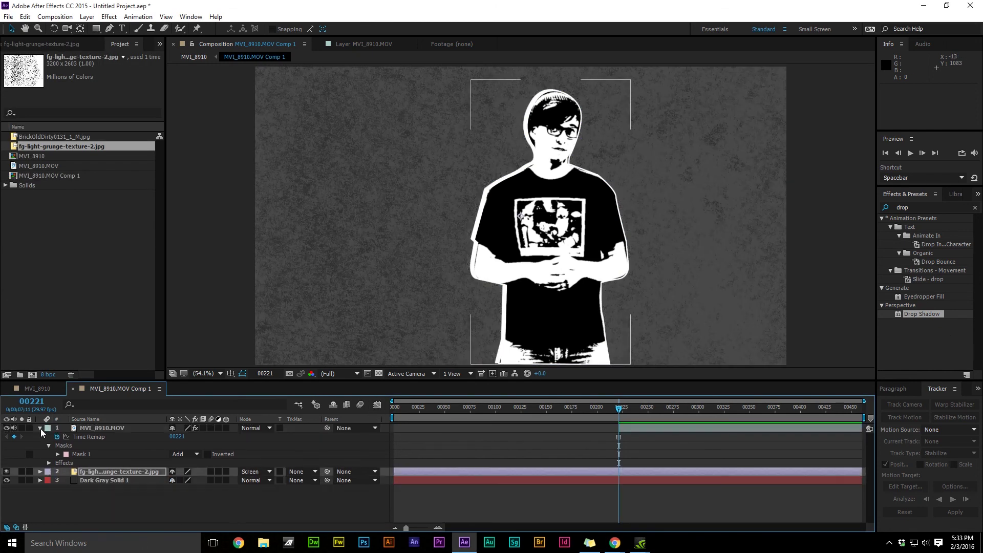
left_click(40, 428)
Add a text layer reading "text" and move it beside the subject's head, to about position 298, 281.
right_click(45, 476)
mouse_move(102, 375)
left_click(197, 389)
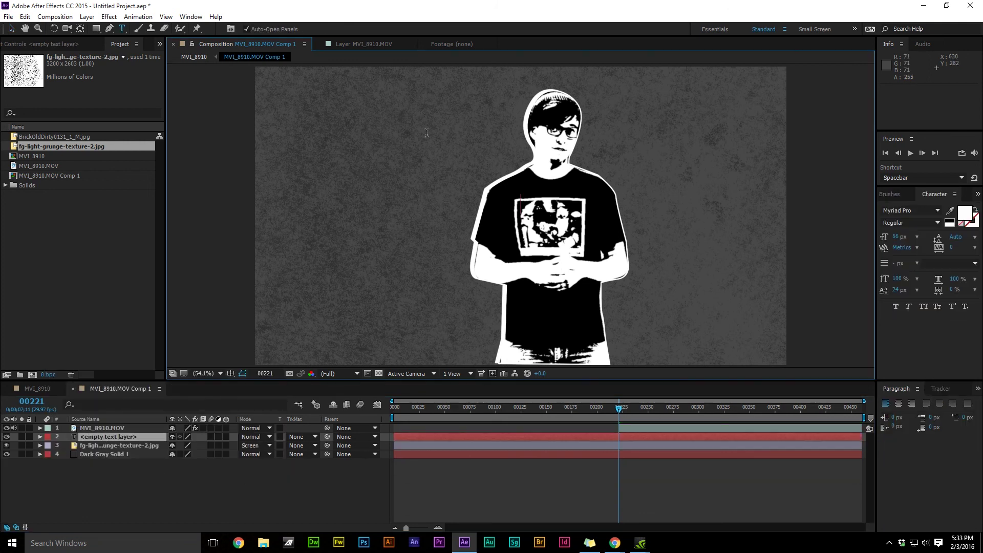
type("text")
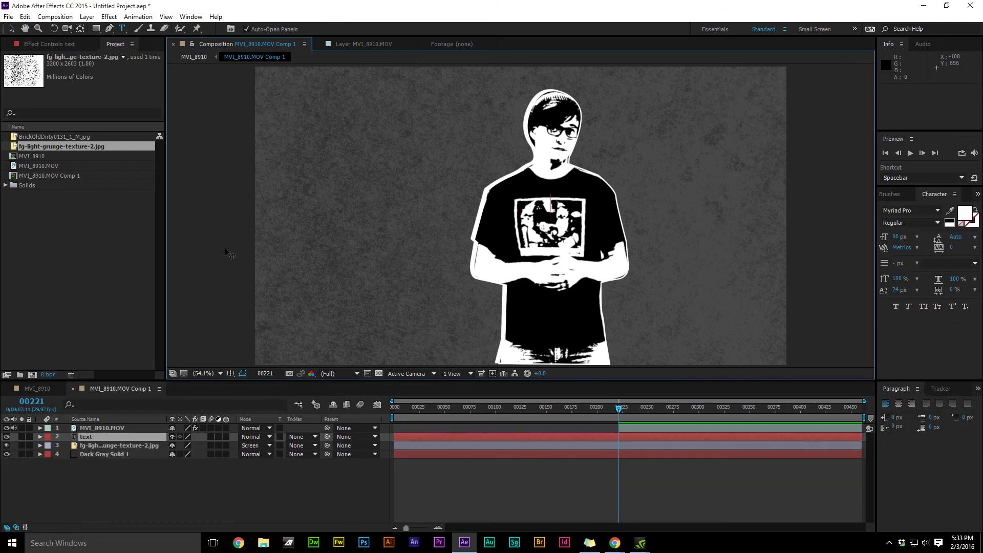
left_click_drag(521, 208, 367, 131)
Replace the placeholder text with "Awesome" and set its font size to 128 px.
double_click(360, 132)
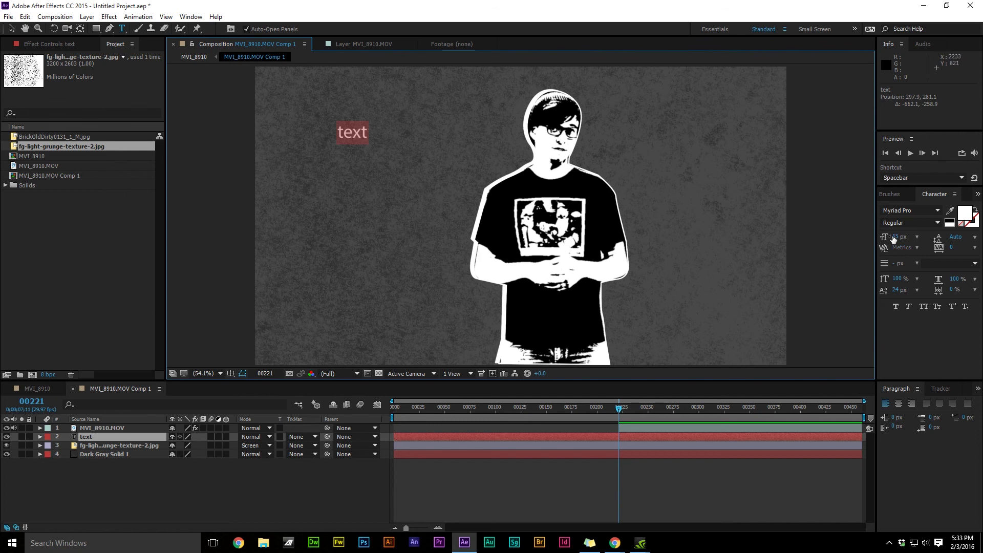
left_click_drag(895, 236, 974, 237)
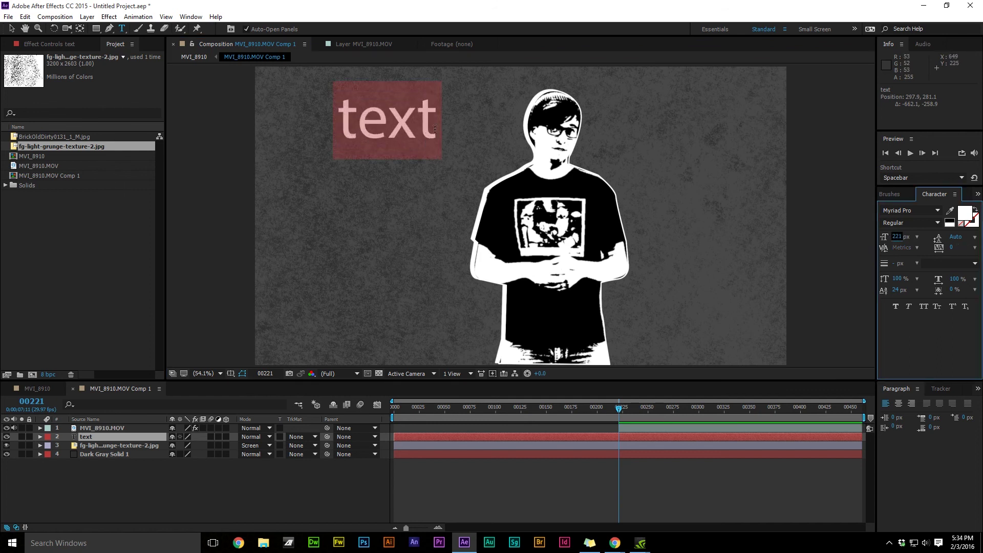
type("Awesomre")
double_click(568, 144)
left_click_drag(901, 237, 853, 237)
Add the second line "Title" and center-align the text block at about position 494, 268.
left_click(481, 133)
key("Return")
type("Tit")
left_click_drag(430, 124, 398, 115)
left_click_drag(371, 163, 403, 140)
left_click(898, 403)
Create a shape layer and draw a thin horizontal rectangle just below the title, slightly wider than the text.
right_click(122, 472)
mouse_move(219, 378)
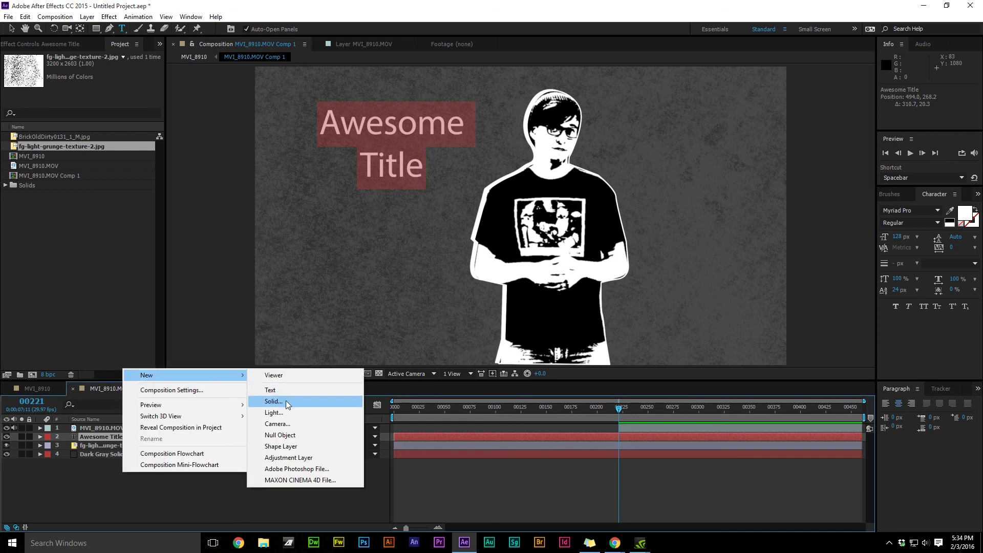
left_click(287, 445)
left_click_drag(291, 179, 435, 193)
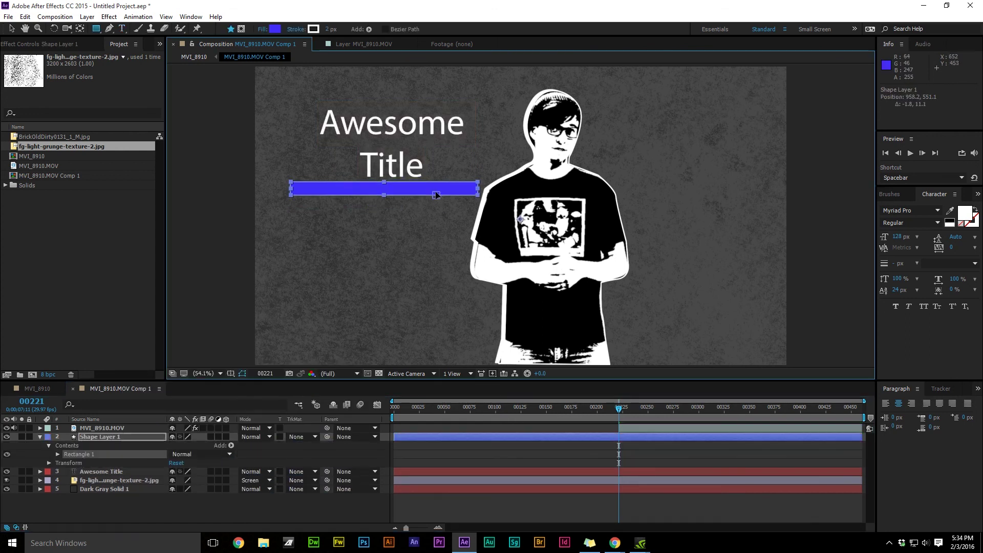
left_click_drag(291, 188, 309, 188)
left_click_drag(481, 188, 397, 186)
Set the fill color of the rectangle under the title to white.
left_click(275, 29)
left_click(610, 111)
key("Return")
left_click(378, 363)
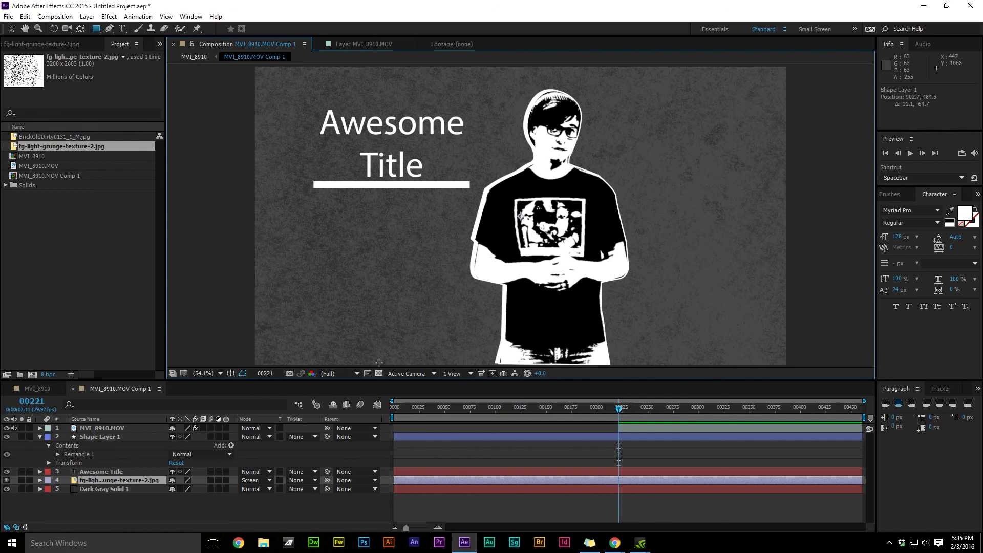
Duplicate the fg-light-grunge-texture-2.jpg layer.
right_click(104, 480)
left_click(105, 503)
left_click(108, 481)
key("ctrl+d")
left_click_drag(116, 482, 114, 477)
key("ctrl+z")
key("ctrl+shift+z")
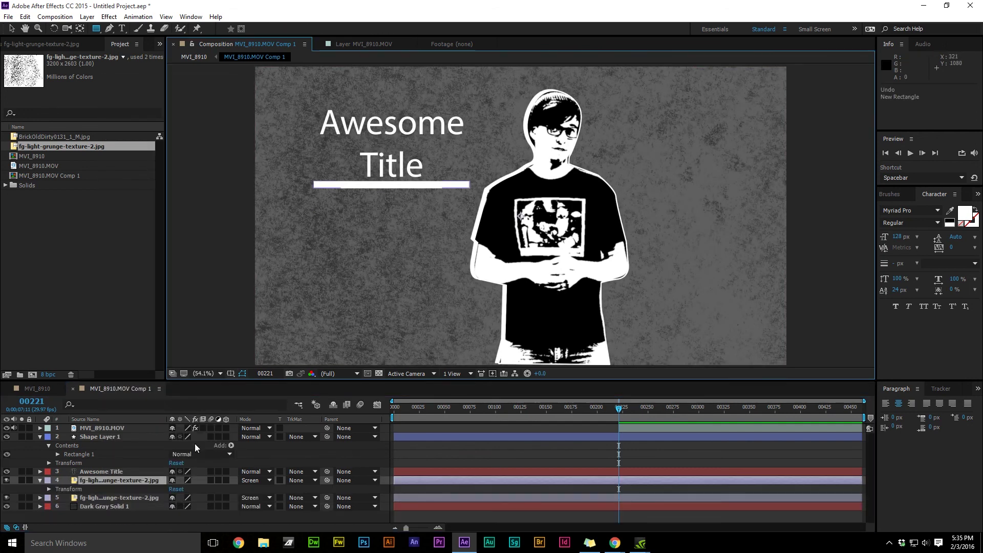
Lower the duplicated texture's opacity and shrink it around the title to about 19.5, 16.5% scale.
left_click(85, 492)
left_click_drag(189, 501, 151, 506)
left_click_drag(441, 239, 309, 187)
left_click_drag(273, 72, 303, 106)
left_click_drag(328, 146, 327, 138)
left_click_drag(175, 518, 170, 517)
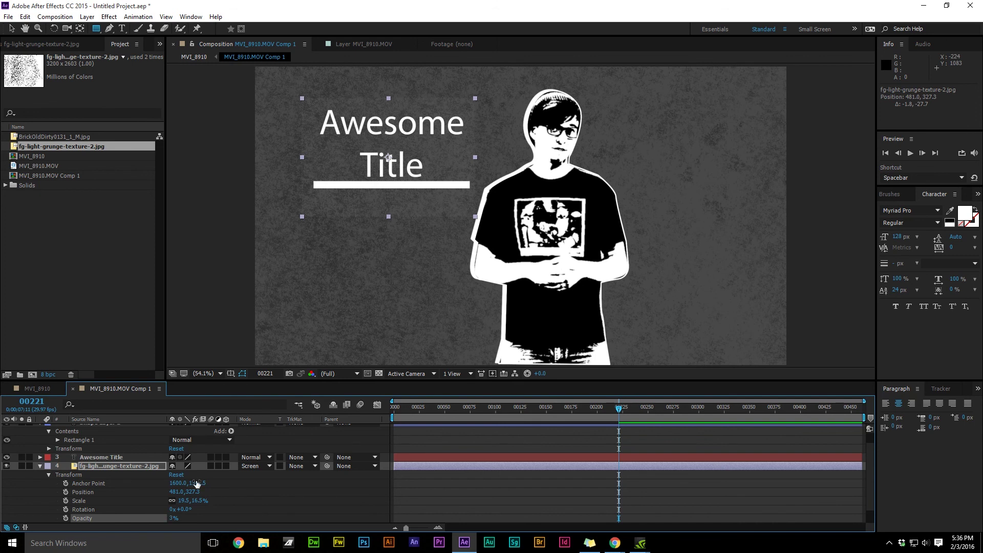
Fit the small texture behind the title at about 16.4, 10.8% scale and position 493.5, 278.2, with 13% opacity.
scroll(146, 464, "down", 1)
left_click_drag(475, 99, 461, 105)
left_click_drag(388, 207, 388, 196)
left_click_drag(436, 147, 439, 150)
key("ctrl+z")
left_click_drag(170, 500, 175, 500)
left_click_drag(346, 163, 349, 149)
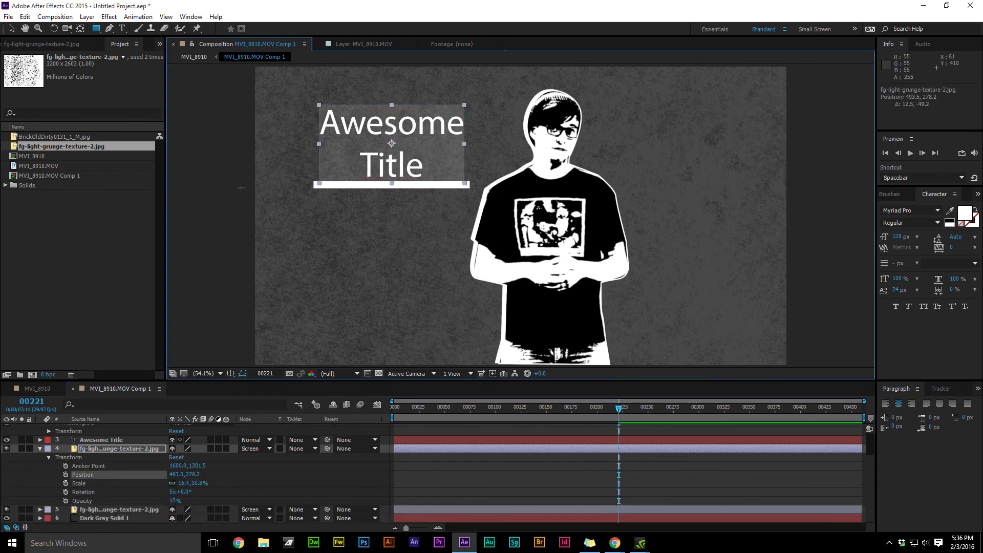
key("alt+Tab")
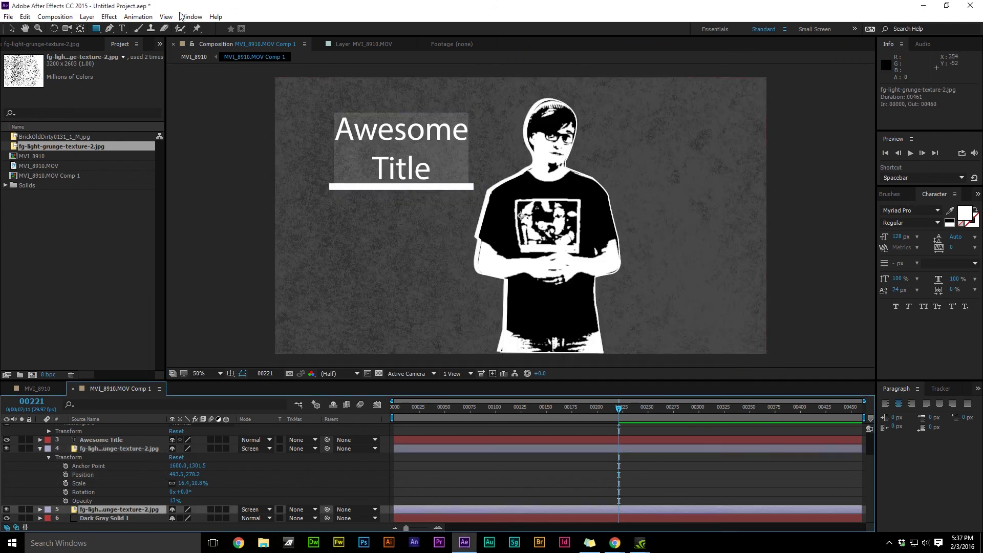
right_click(42, 256)
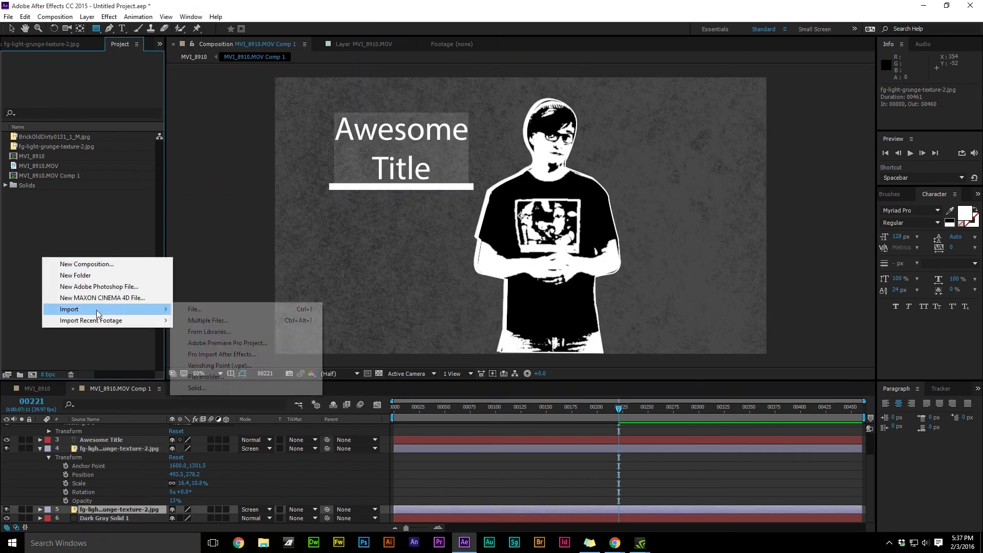
right_click(42, 230)
left_click(100, 45)
right_click(68, 197)
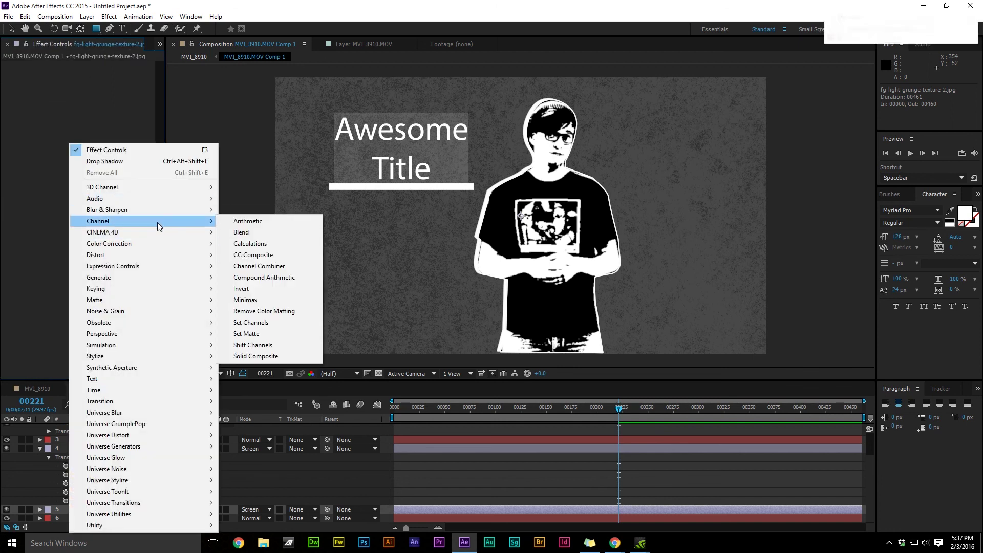
mouse_move(146, 269)
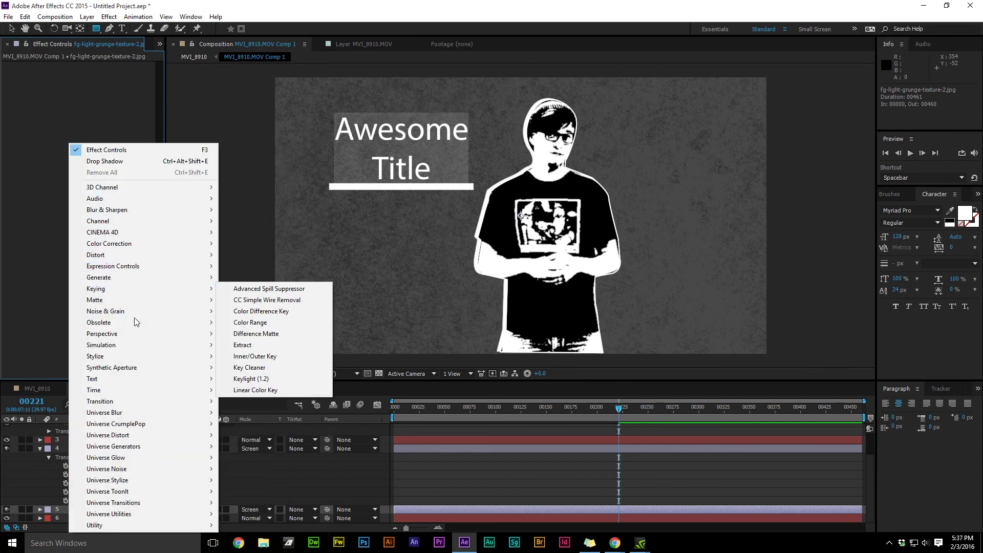
left_click(206, 95)
Search the effects for "thr", apply Threshold to the full-frame grunge texture layer and set its Level to about 235.
left_click(191, 17)
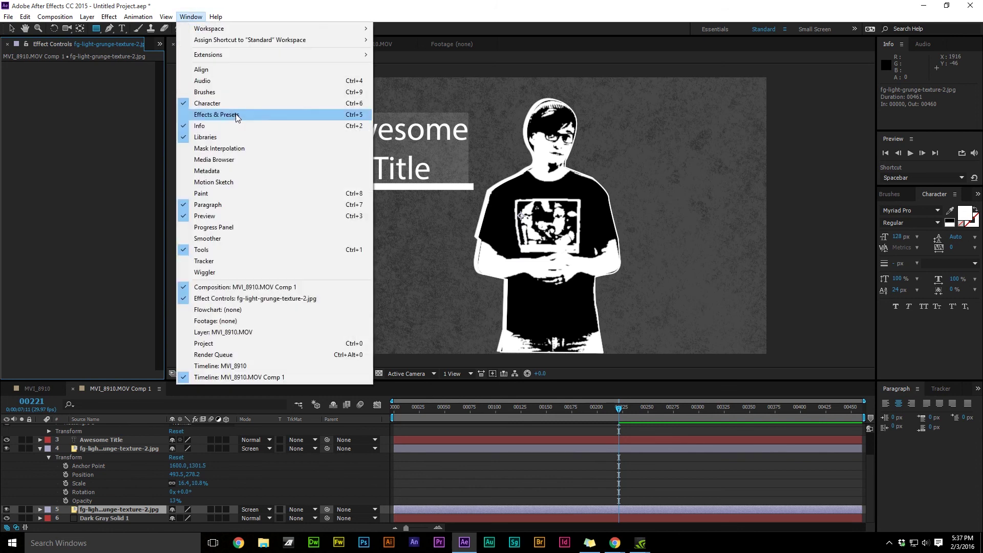
left_click(246, 114)
type("thr")
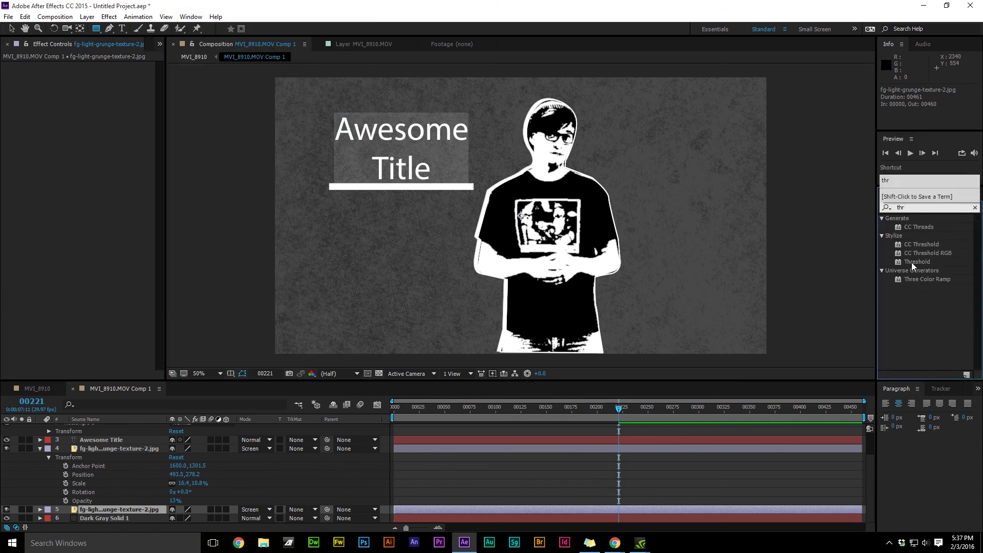
left_click_drag(916, 261, 103, 149)
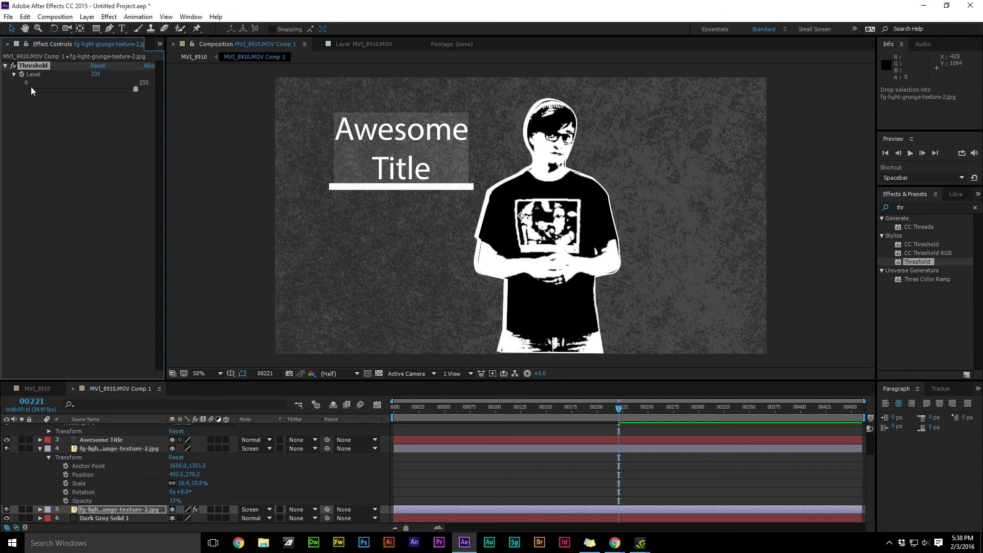
left_click(137, 89)
Collapse the expanded layers, search the effects for "light" and apply the Vignette Lighting preset to the small texture behind the title.
left_click(102, 517)
scroll(118, 467, "up", 1)
scroll(119, 467, "down", 1)
left_click(40, 448)
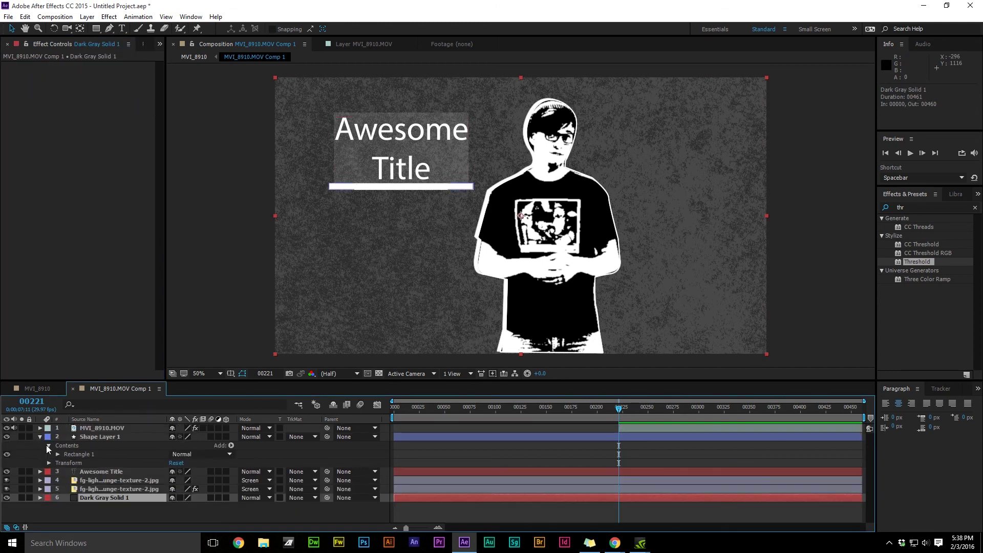
left_click(40, 437)
left_click(119, 453)
left_click(921, 208)
type("light")
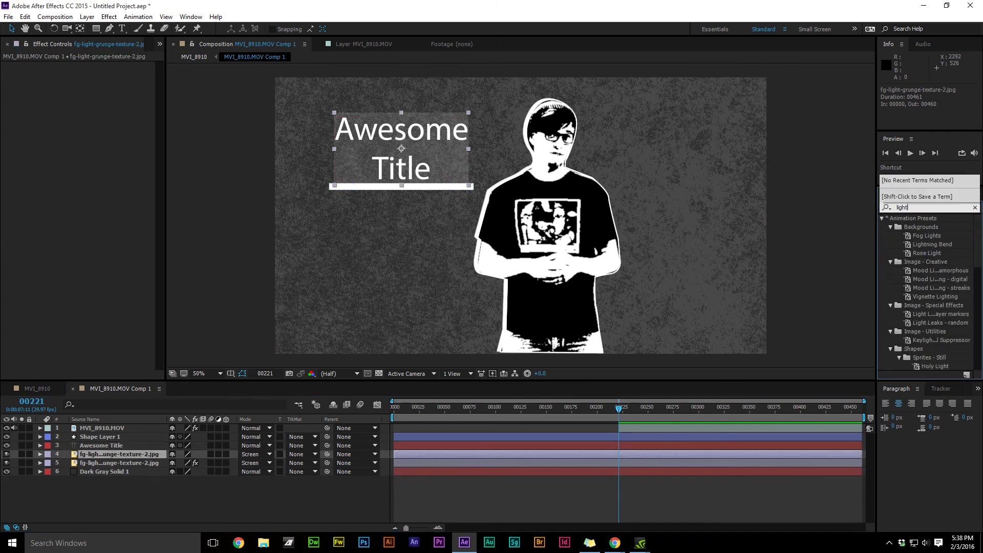
left_click(935, 296)
left_click_drag(935, 297, 113, 186)
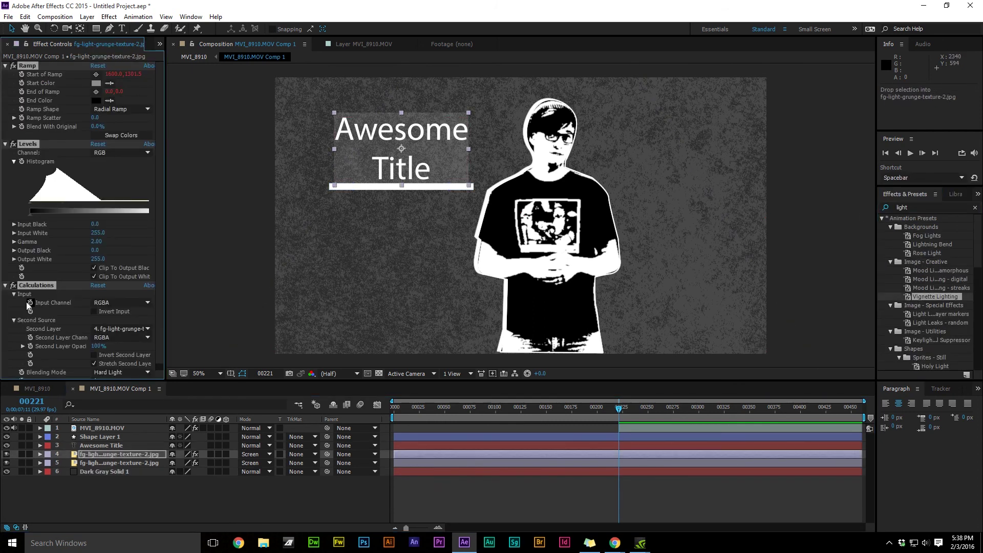
Set the small texture's Calculations Second Layer Opacity to 0% and its Levels Gamma to 1.80.
scroll(70, 278, "down", 1)
left_click(123, 365)
left_click(105, 367)
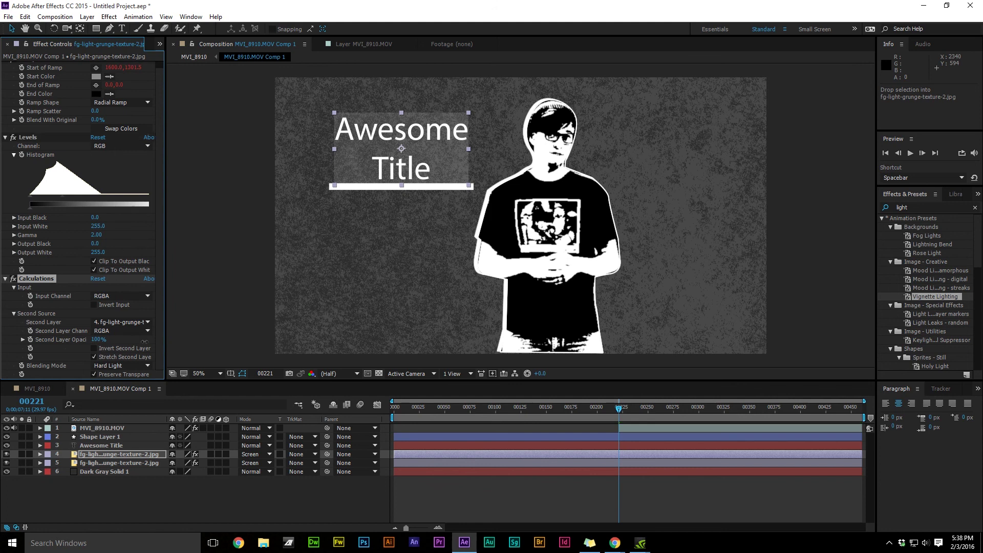
left_click_drag(139, 340, 72, 341)
left_click(121, 103)
left_click(121, 124)
mouse_move(63, 195)
left_mouse_down()
mouse_move(1, 221)
mouse_move(86, 197)
left_mouse_up()
Add an empty shape layer, undo the full-frame rectangle drawn on it and switch to the Ellipse tool.
right_click(133, 503)
mouse_move(153, 404)
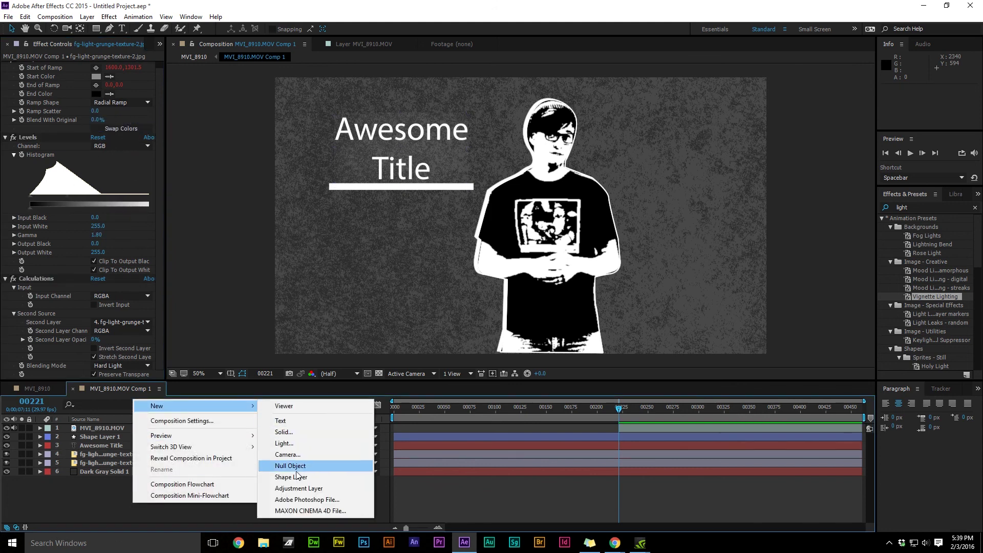
left_click(287, 464)
double_click(102, 29)
key("ctrl+z")
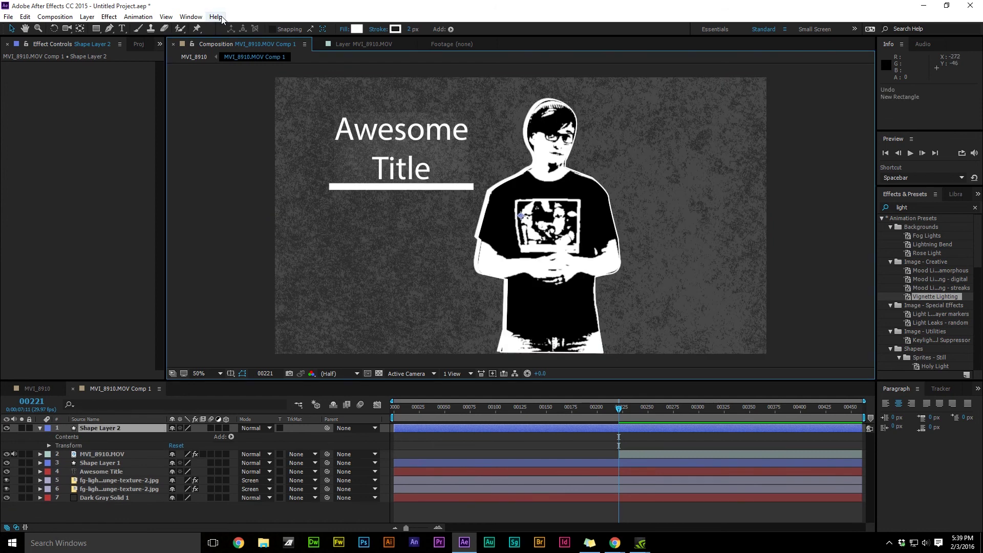
left_click(95, 29)
key("q")
key("q")
left_click(102, 471)
left_click_drag(395, 147, 499, 252)
key("ctrl+z")
Draw a white ellipse on Shape Layer 2 and move it over the title.
left_click(107, 462)
left_click(117, 428)
mouse_move(384, 224)
left_mouse_down()
mouse_move(499, 321)
mouse_move(535, 332)
left_mouse_up()
left_click_drag(471, 306, 409, 175)
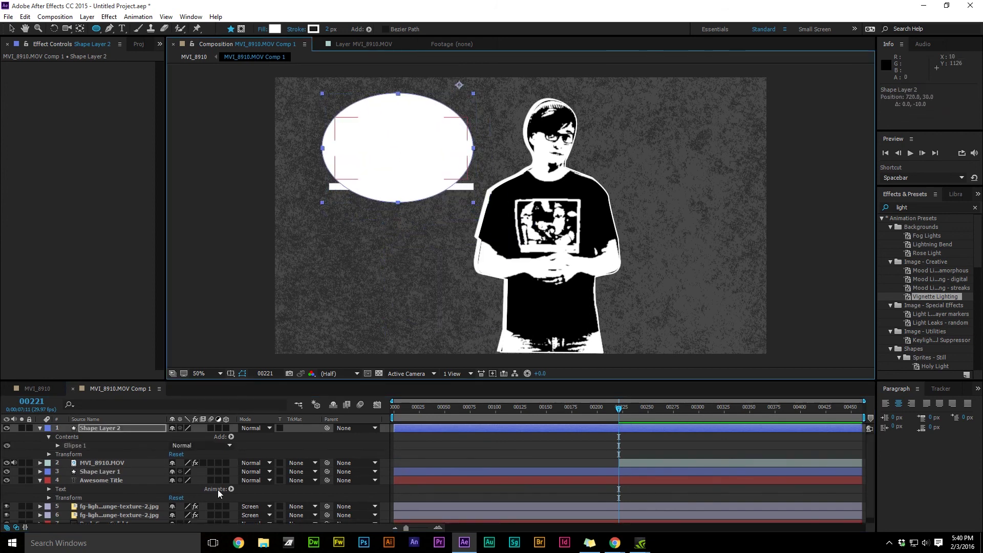
Set Shape Layer 2's blending mode to Hard Light and its opacity to 12%.
left_click(262, 428)
left_click(321, 297)
left_click(48, 454)
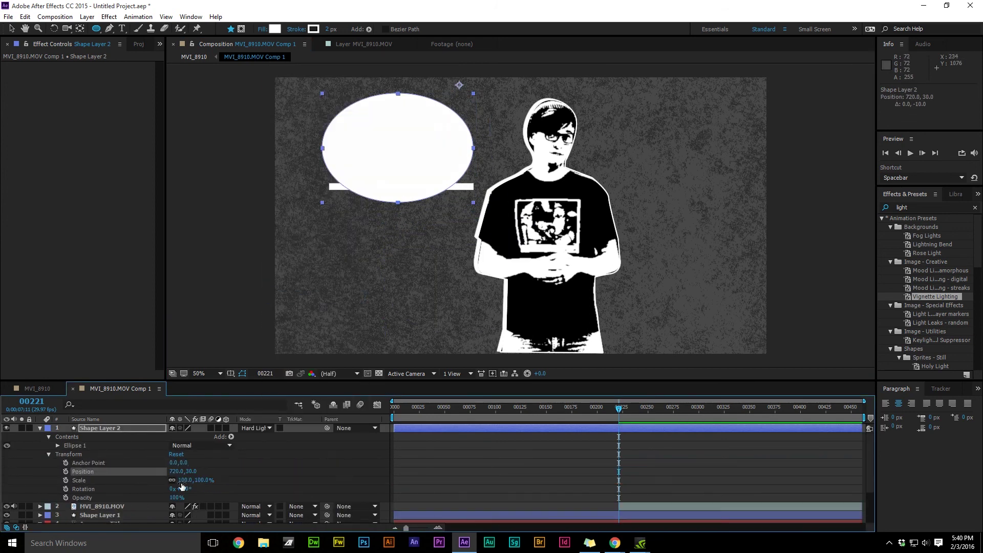
left_click_drag(175, 497, 130, 497)
Resize the ellipse layer to about 118.5, 85.2% scale and position it around the title at 756, 53.1.
left_click_drag(398, 202, 398, 185)
double_click(449, 176)
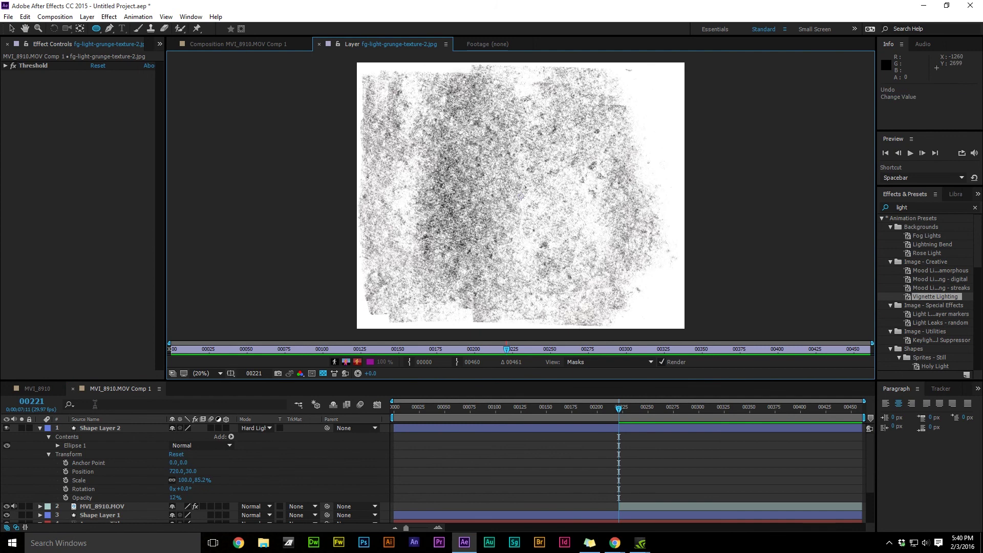
left_click(99, 428)
mouse_move(436, 148)
left_mouse_down()
mouse_move(472, 139)
mouse_move(454, 154)
left_mouse_up()
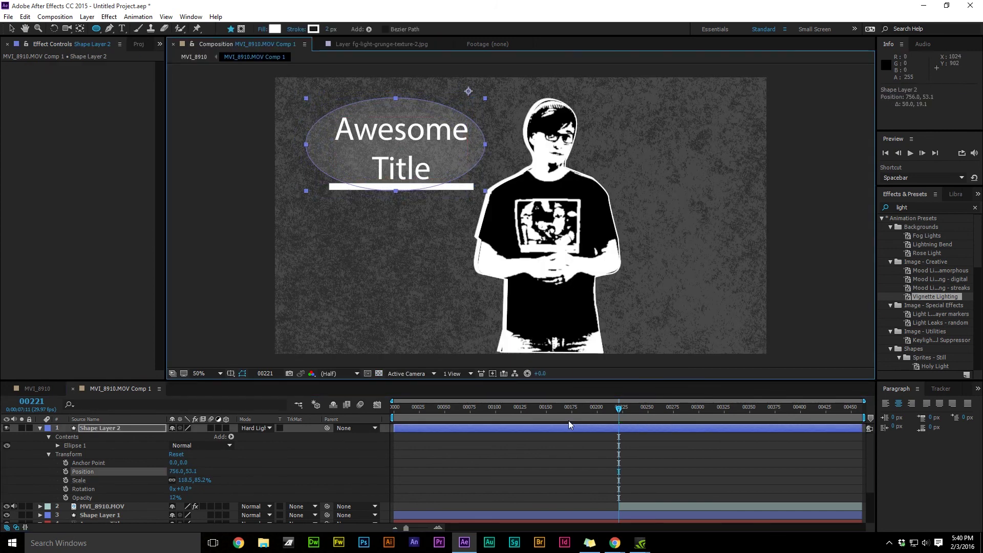
Change the Dark Gray Solid 1 background to dark blue and lower Shape Layer 2's opacity to 5%.
key("alt+Tab")
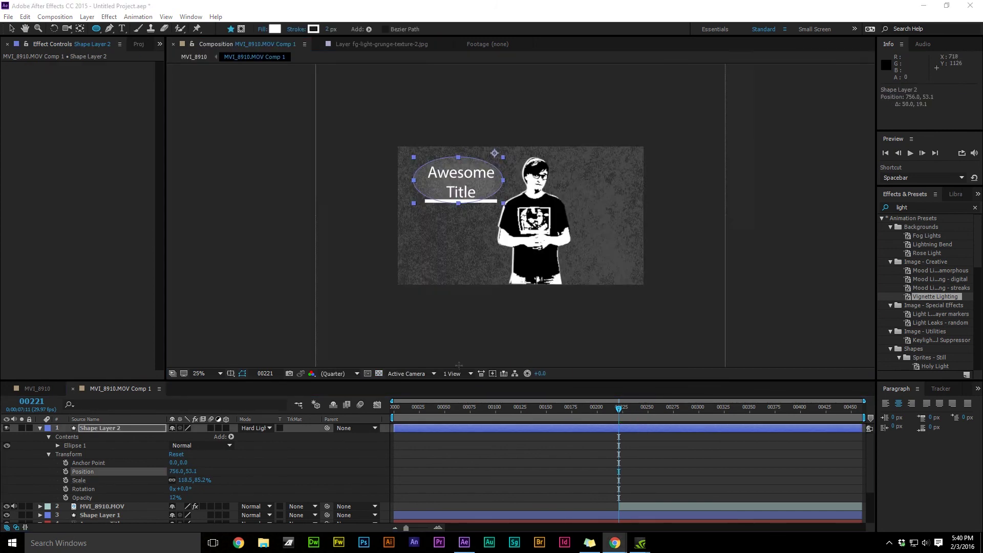
scroll(154, 487, "down", 1)
left_click(40, 474)
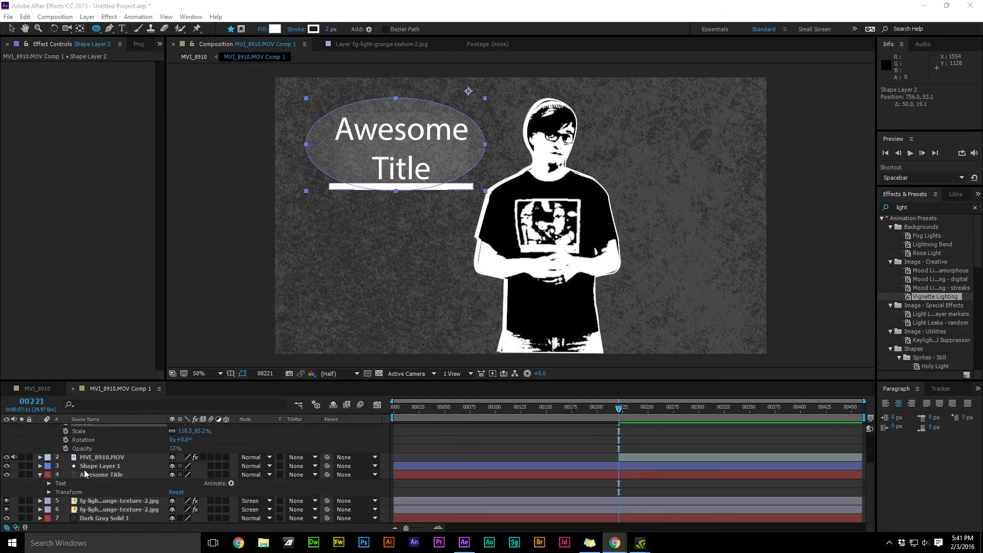
left_click(109, 518)
scroll(82, 512, "down", 1)
left_click(40, 508)
left_click_drag(177, 518, 164, 500)
scroll(94, 469, "up", 5)
left_click(413, 398)
key("alt+Tab")
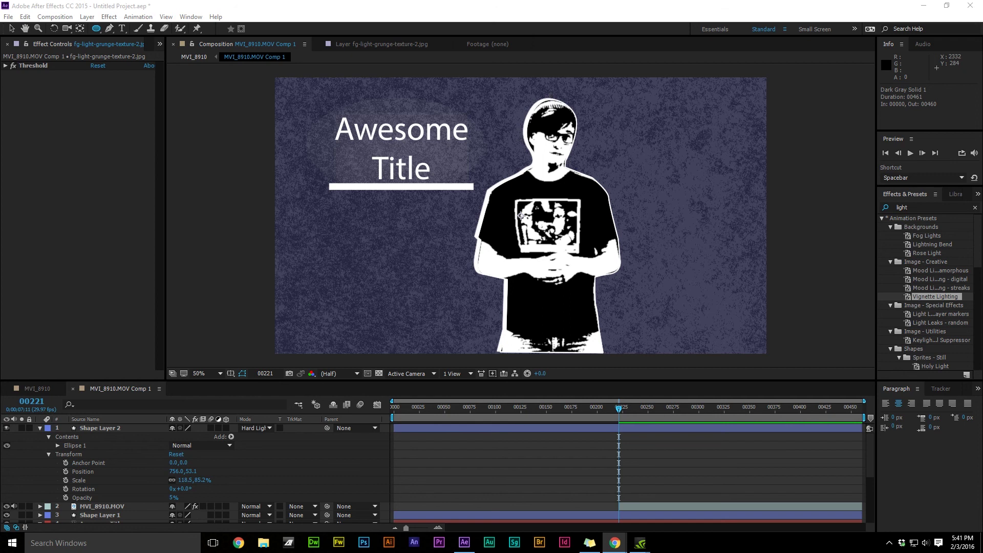
Search the effects for "grain" and select Add Grain.
left_click(974, 207)
left_click(921, 207)
type("gr")
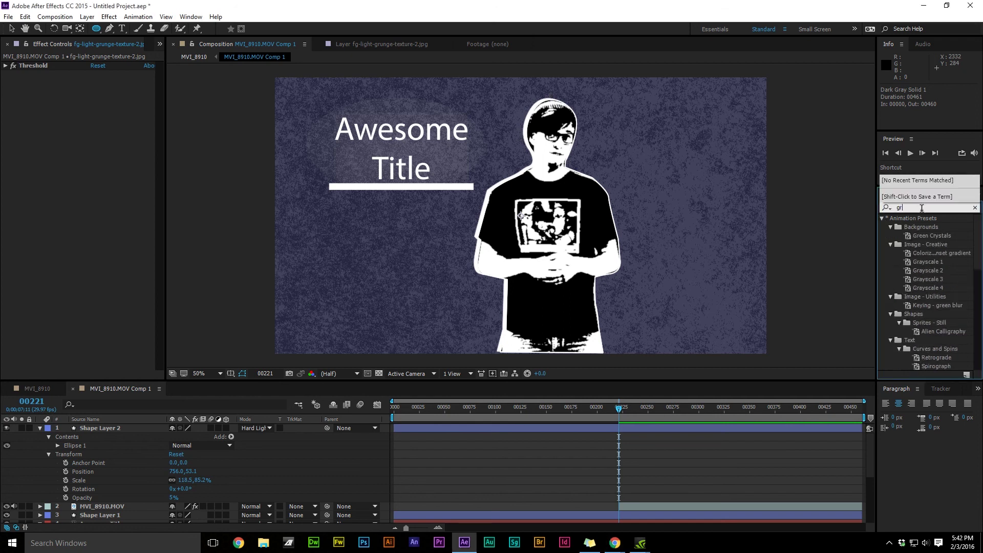
type("ain")
left_click(919, 228)
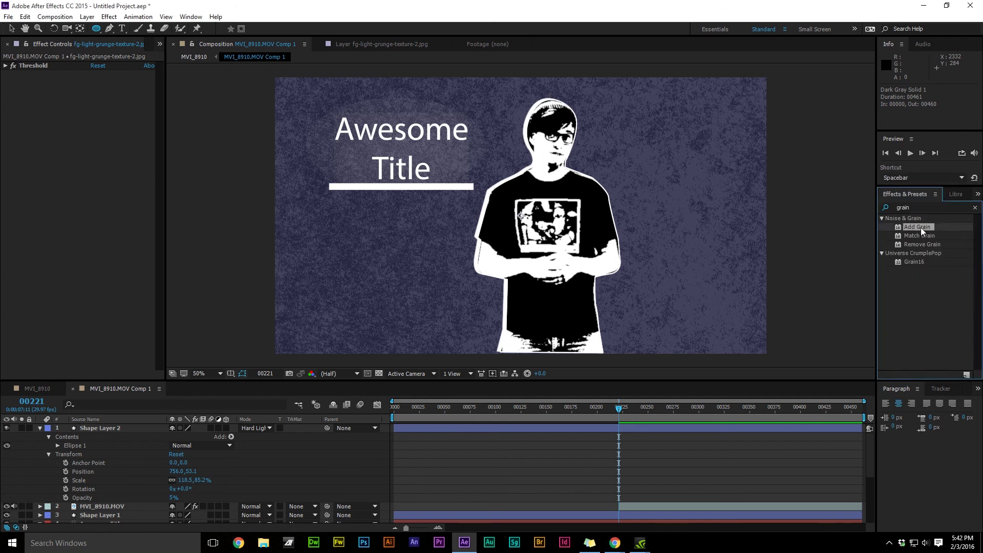
Collapse the open layer properties and create a new adjustment layer above all the other layers.
left_click(39, 429)
left_click(41, 498)
right_click(49, 507)
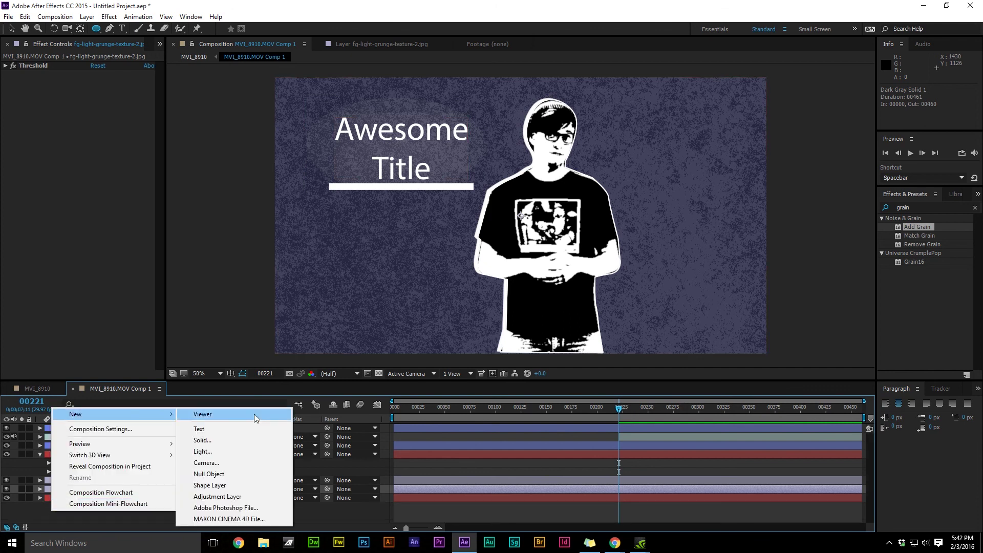
left_click(225, 487)
Try the Add Grain effect and a lower opacity on the adjustment layer, and undo both changes.
double_click(929, 229)
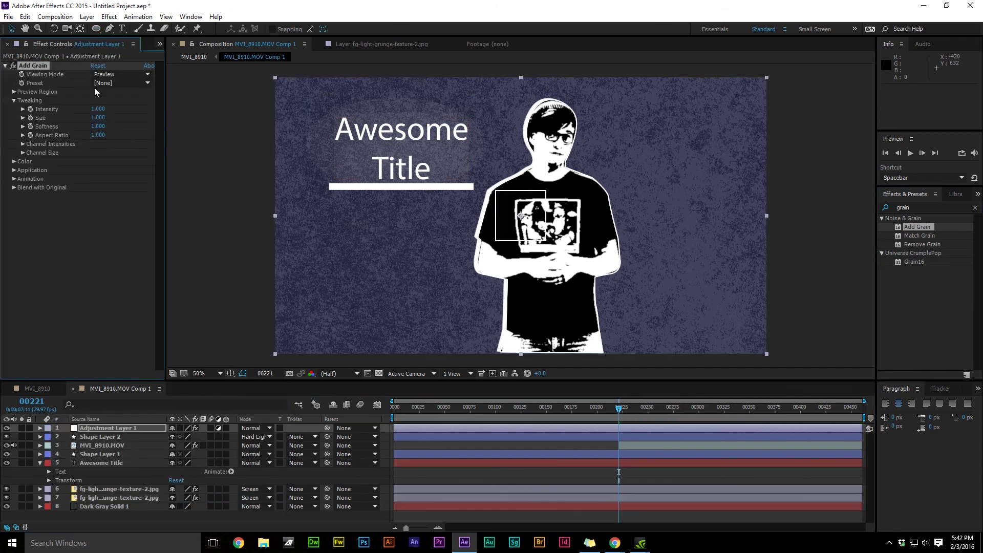
double_click(526, 215)
key("ctrl+z")
left_click(40, 428)
left_click(49, 445)
left_click_drag(184, 471, 179, 471)
key("ctrl+z")
key("ctrl+z")
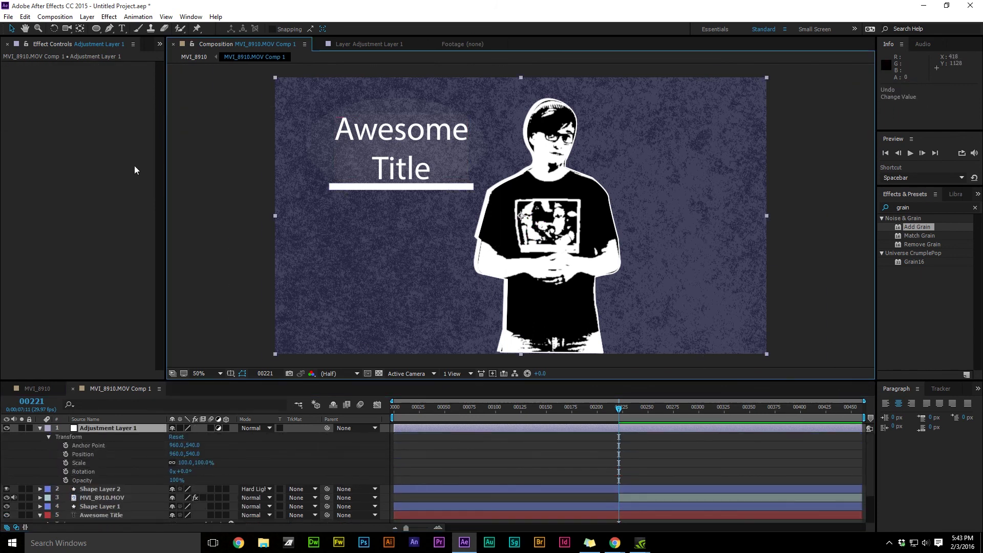
Search the effects for "film" and apply CC Burn Film to Adjustment Layer 1.
left_click(892, 212)
type("cc fl")
key("BackSpace")
key("BackSpace")
key("BackSpace")
key("BackSpace")
key("BackSpace")
key("BackSpace")
key("BackSpace")
key("BackSpace")
key("BackSpace")
key("BackSpace")
key("BackSpace")
key("BackSpace")
type("film")
left_click_drag(920, 261, 287, 260)
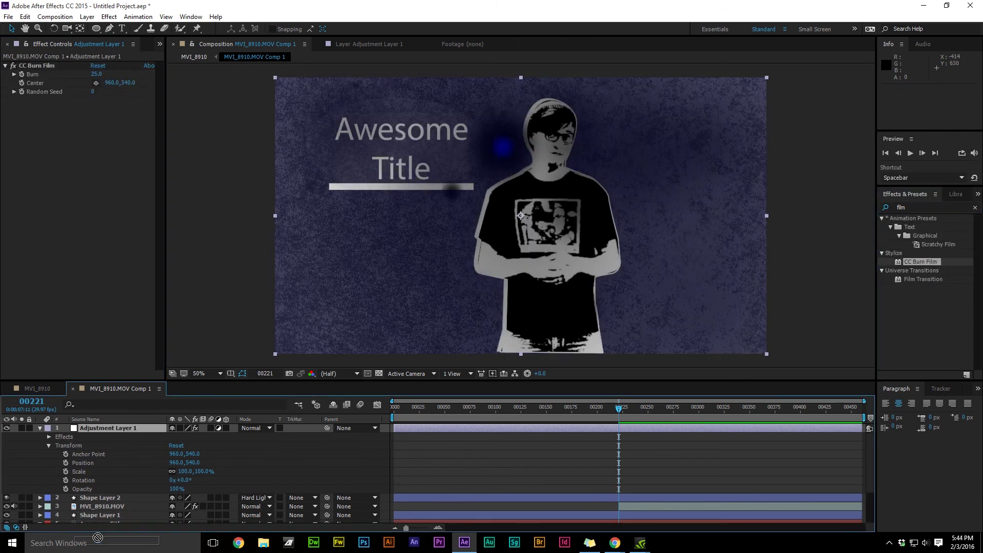
Move the adjustment layer below MVI_8910.MOV and set CC Burn Film's Random Seed to 200 and Center to 1484, 420.
left_click_drag(97, 527, 94, 510)
left_click_drag(92, 91, 110, 91)
left_click(95, 83)
left_click_drag(711, 137, 654, 185)
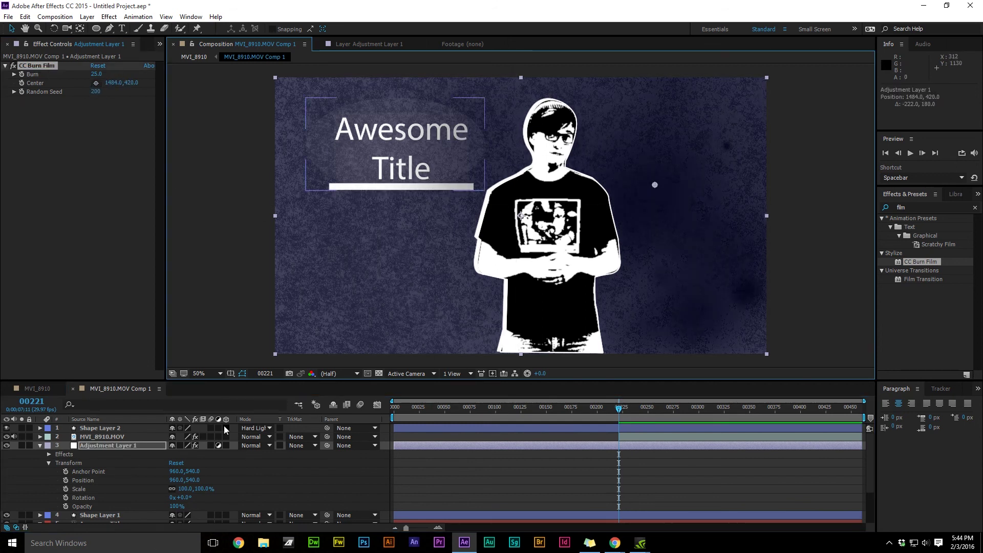
Move Adjustment Layer 1 below the Awesome Title layer, directly above the grunge texture layers, and collapse its properties.
scroll(95, 507, "down", 3)
scroll(89, 497, "up", 1)
left_click_drag(116, 445, 130, 515)
left_click(465, 159)
left_click(41, 444)
left_click_drag(621, 408, 862, 428)
key("alt+Tab")
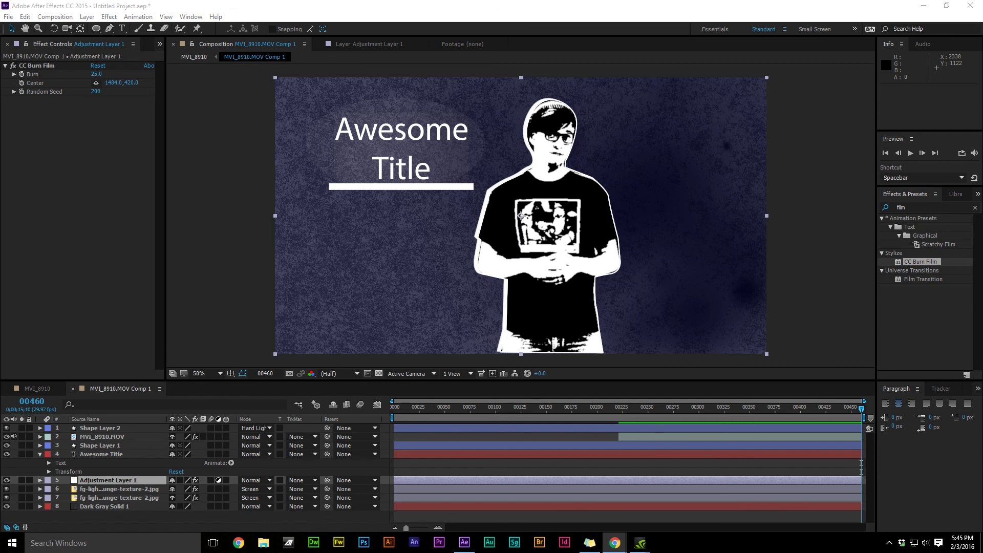
left_click_drag(862, 410, 609, 425)
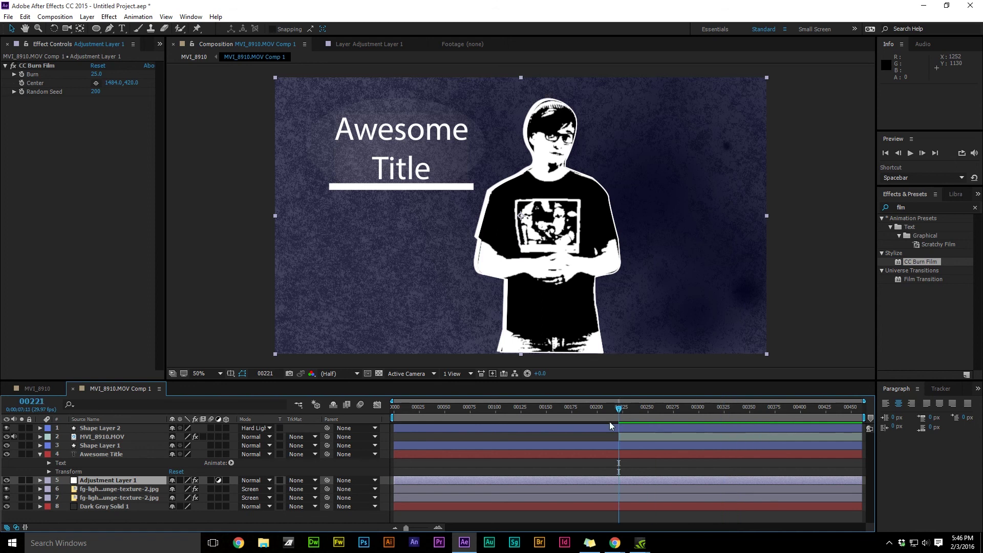
Add Position and Scale keyframes to the MVI_8910.MOV layer at frames 221 and 324.
left_click(40, 454)
left_click(40, 437)
left_click(48, 480)
left_click(65, 491)
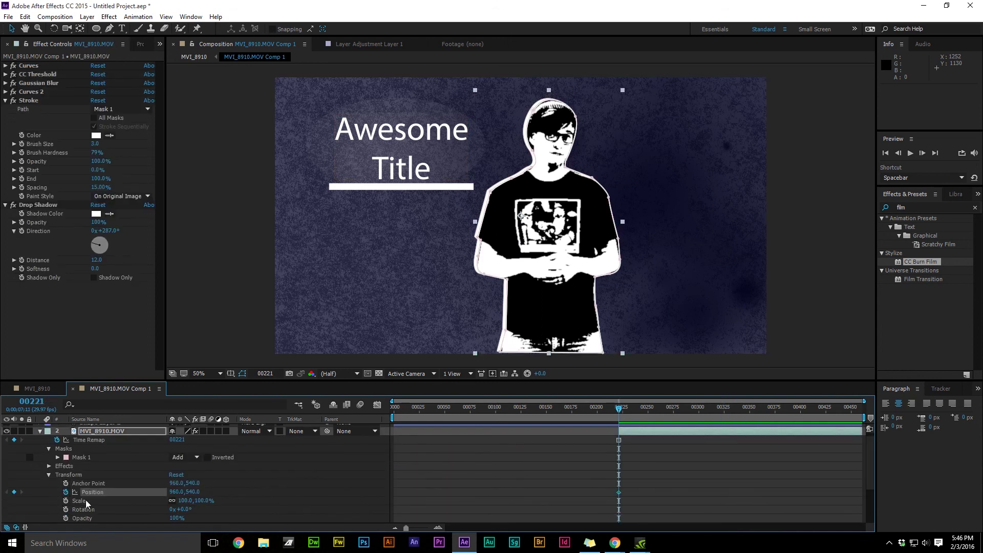
left_click(66, 500)
left_click_drag(617, 409, 722, 409)
left_click(14, 500)
left_click(14, 491)
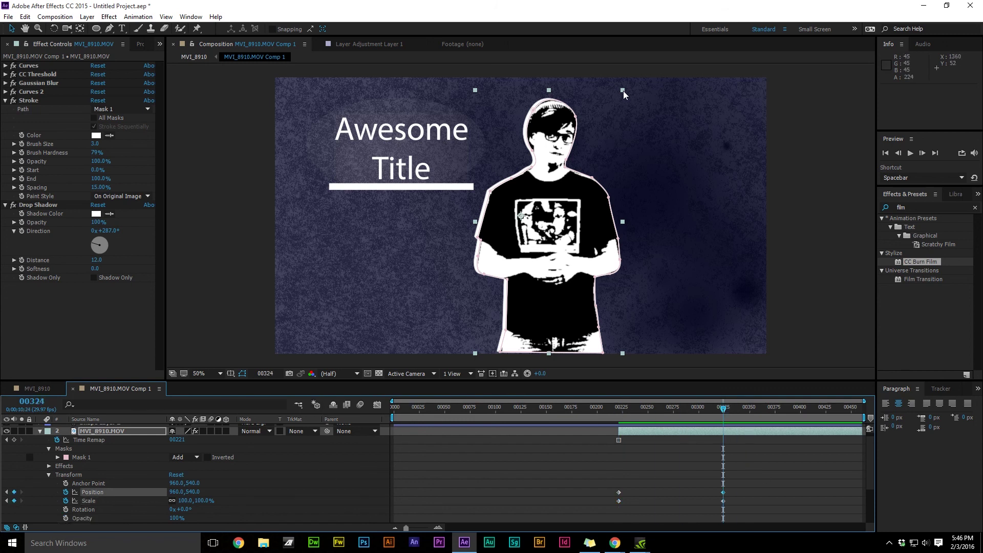
At frame 324, scale up the MVI_8910.MOV cutout and move it to position 1082, 722.
left_click_drag(622, 90, 642, 55)
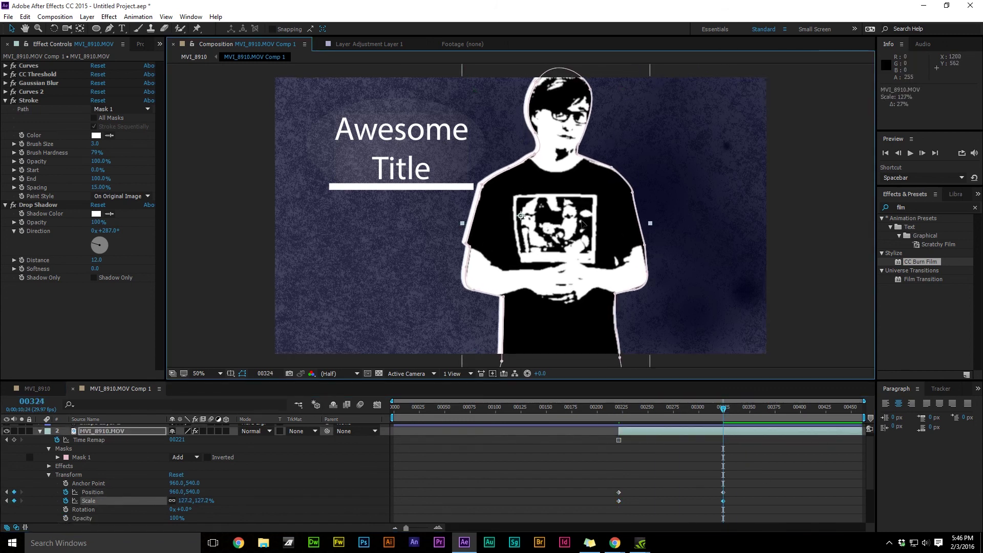
left_click_drag(583, 225, 602, 248)
left_click_drag(659, 141, 645, 137)
key("ctrl+z")
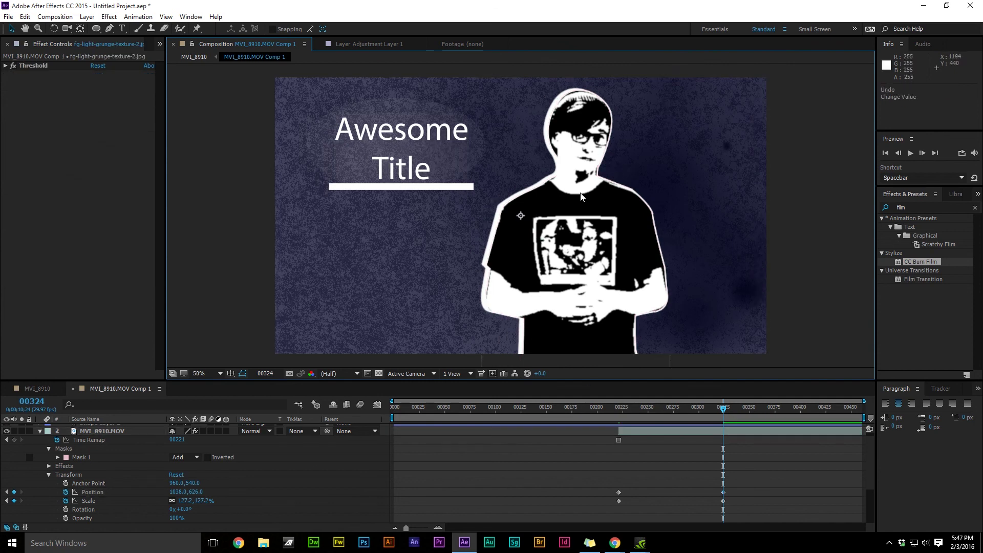
left_click(85, 492)
left_click_drag(669, 78, 814, 42)
left_click_drag(622, 218, 633, 243)
Turn on Position and Scale keyframing for the Awesome Title layer at frame 324.
left_click(412, 189)
left_click(40, 431)
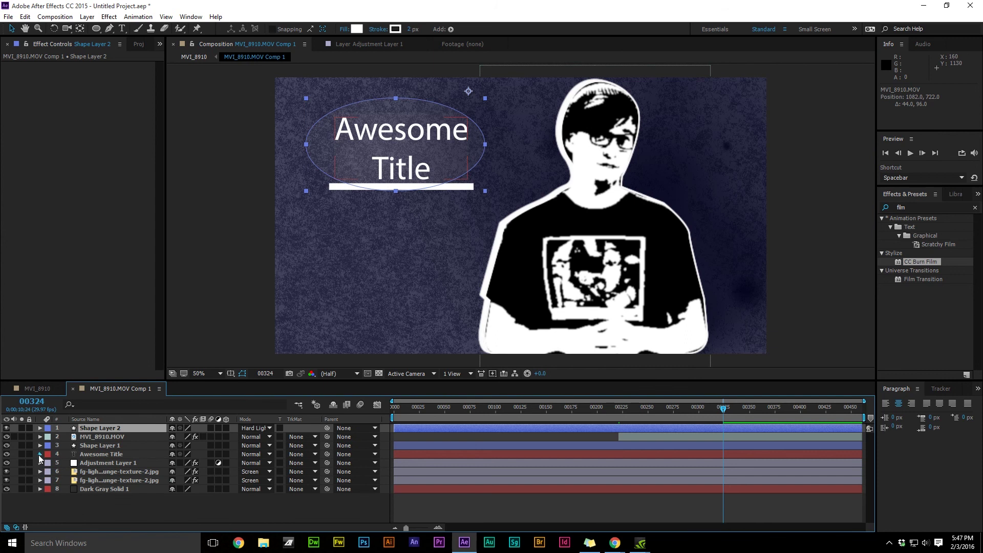
left_click(40, 454)
left_click(49, 471)
left_click(88, 498)
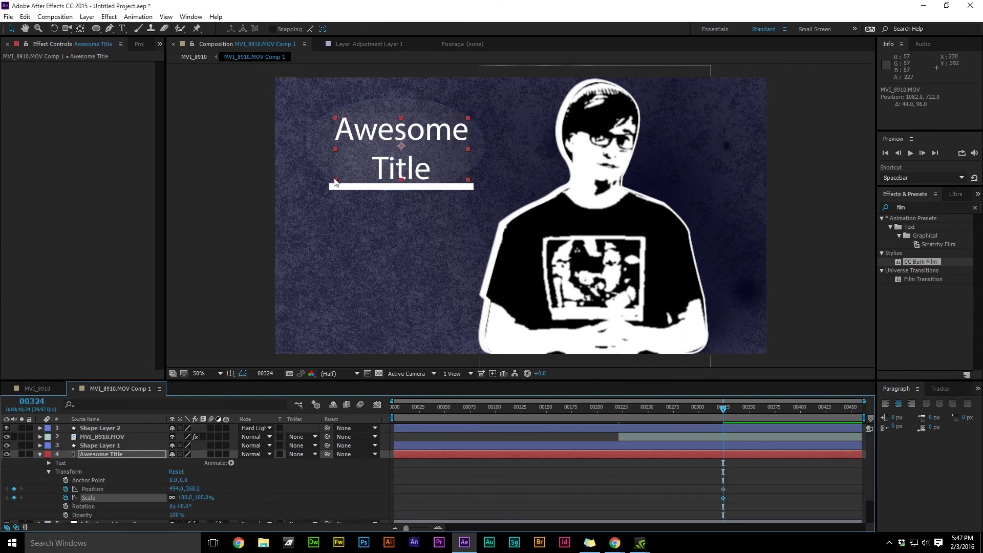
Parent the underline, Shape Layer 1, to the Awesome Title layer and try scaling the title up to 154%.
left_click_drag(335, 180, 357, 193)
key("ctrl+z")
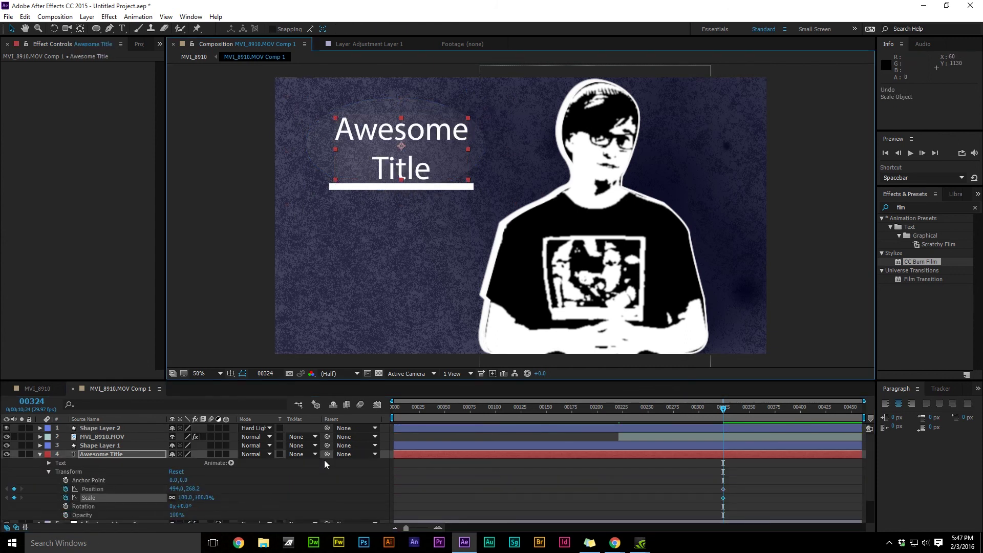
left_click(366, 450)
left_click(378, 393)
left_click_drag(335, 179, 297, 211)
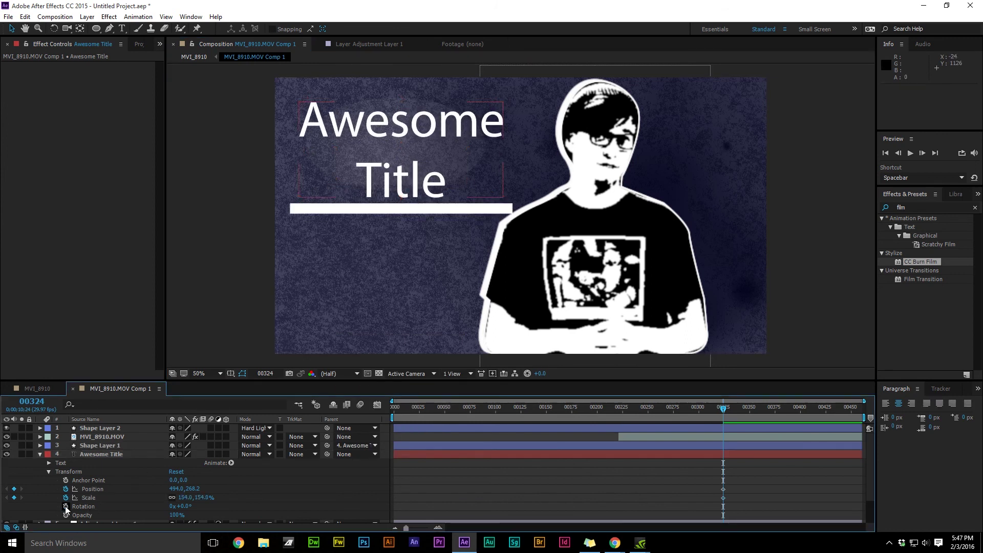
key("ctrl+z")
Add Position and Scale keyframes to the Awesome Title layer at frame 221.
left_click(619, 420)
left_click_drag(619, 419, 617, 419)
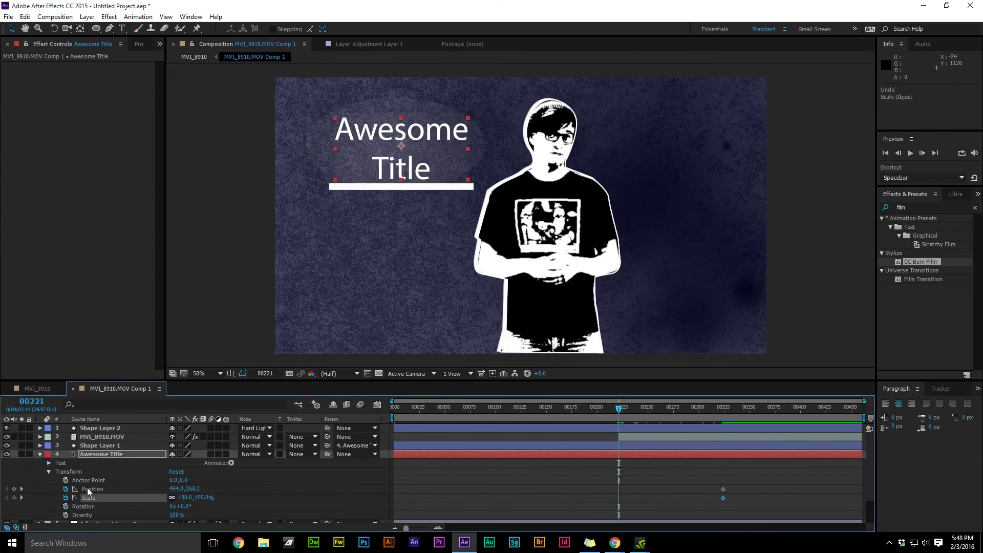
left_click(14, 497)
left_click(14, 489)
Near frame 324, enlarge the Awesome Title layer to about 147, 151% scale.
left_click_drag(616, 411, 720, 425)
left_click(469, 180)
left_click(461, 176)
left_click(128, 454)
left_click(470, 182)
left_click(128, 454)
left_click_drag(467, 180, 500, 201)
left_click_drag(499, 100, 499, 104)
Keyframe the title's rotation at -13° at its enlarged end, reduce the tilt at frame 222, and preview the animation.
mouse_move(183, 505)
left_mouse_down()
mouse_move(191, 505)
mouse_move(176, 506)
left_mouse_up()
left_click_drag(719, 409, 619, 436)
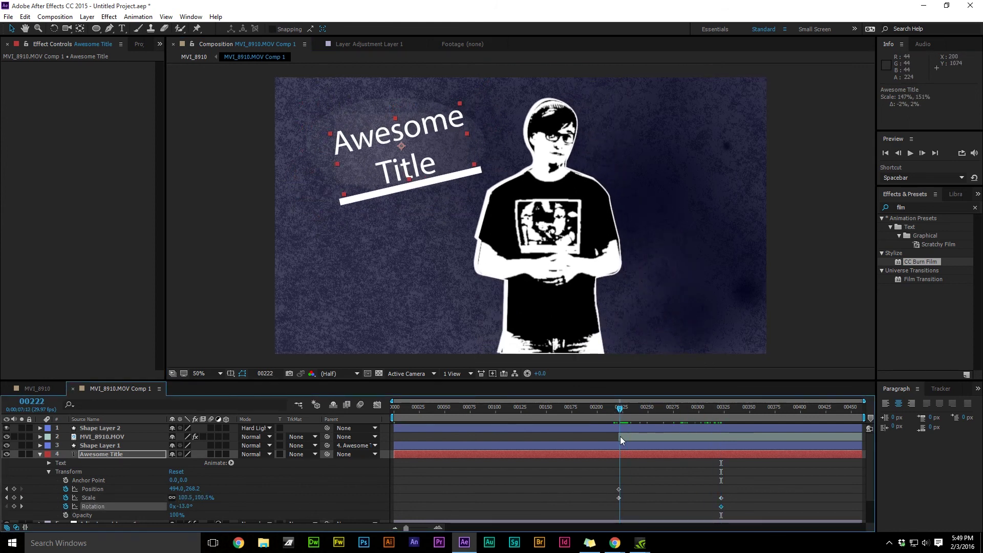
left_click_drag(181, 506, 188, 506)
key("space")
left_click_drag(736, 409, 724, 410)
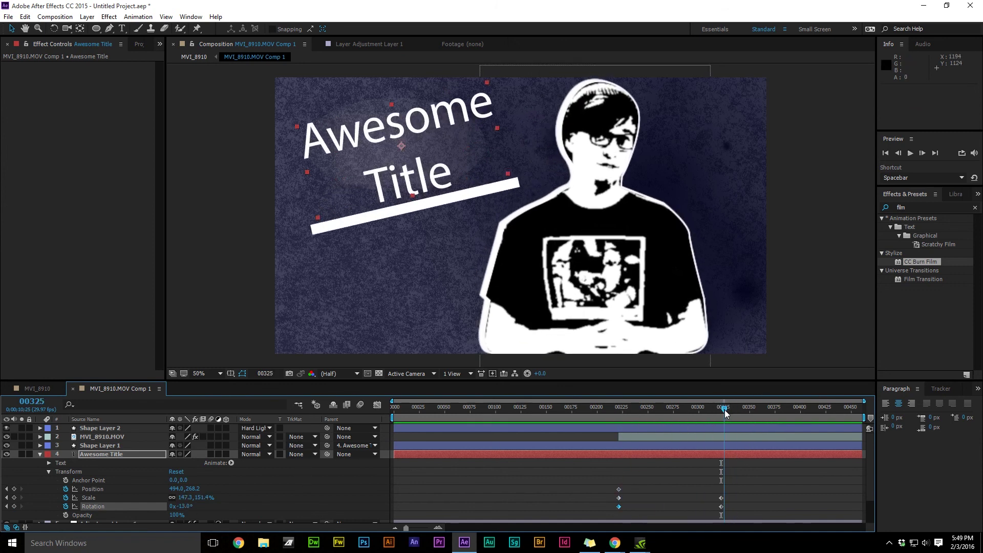